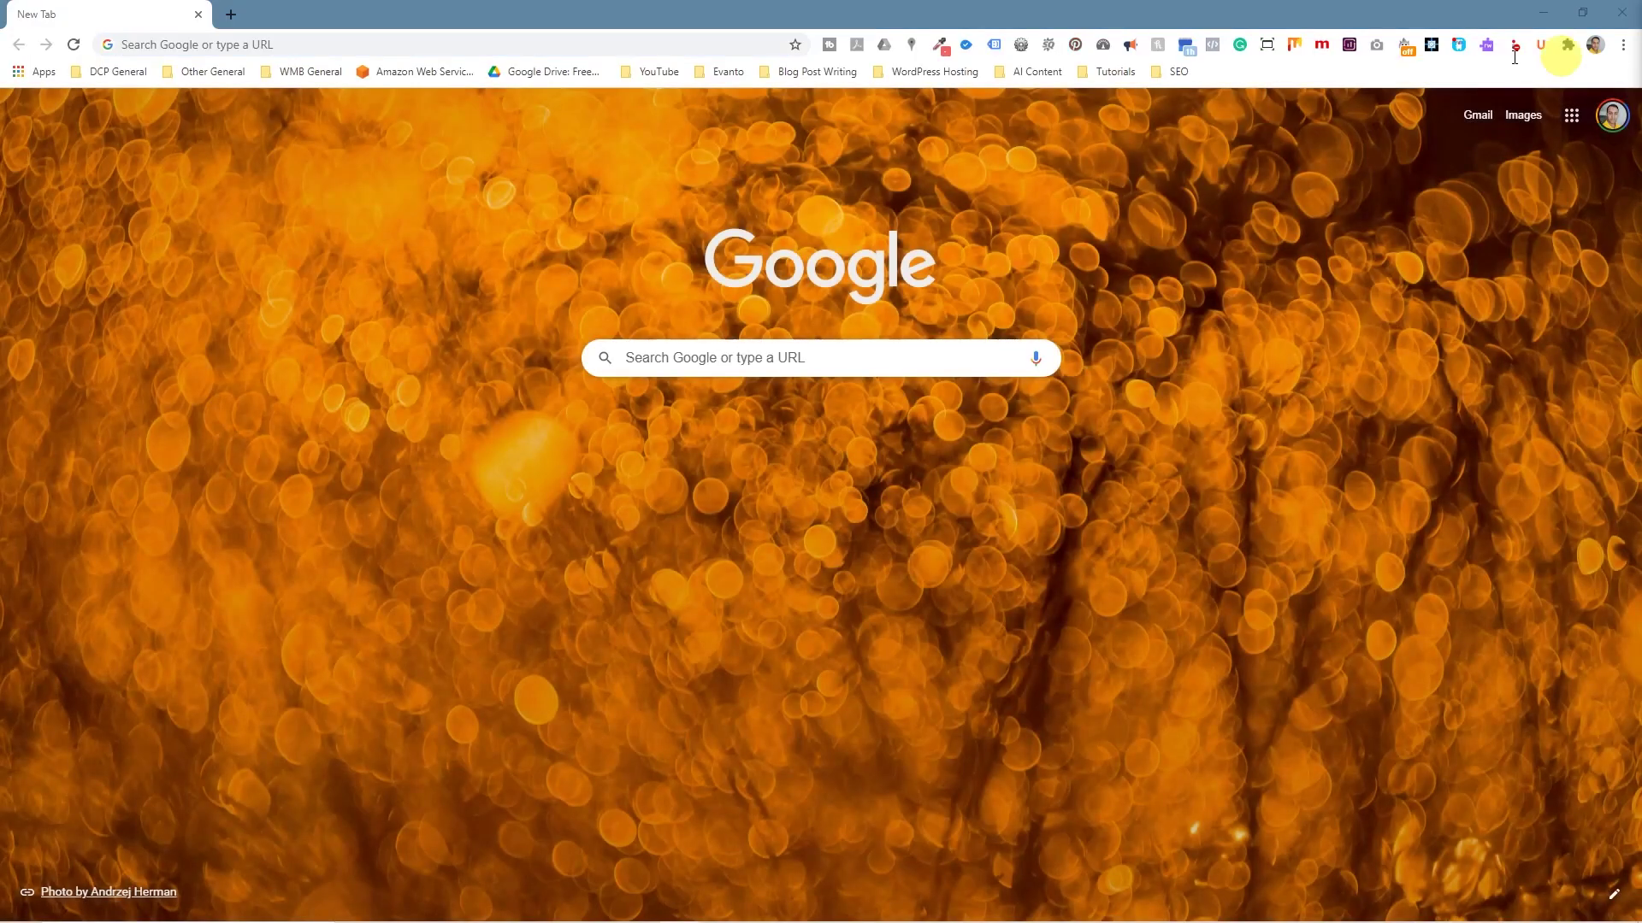
Load smallpdf.com/compress-pdf in Chrome.
{"action": "left_click", "coordinate": [440, 43]}
{"action": "type", "text": "https://smallpdf.com/compress-pdf"}
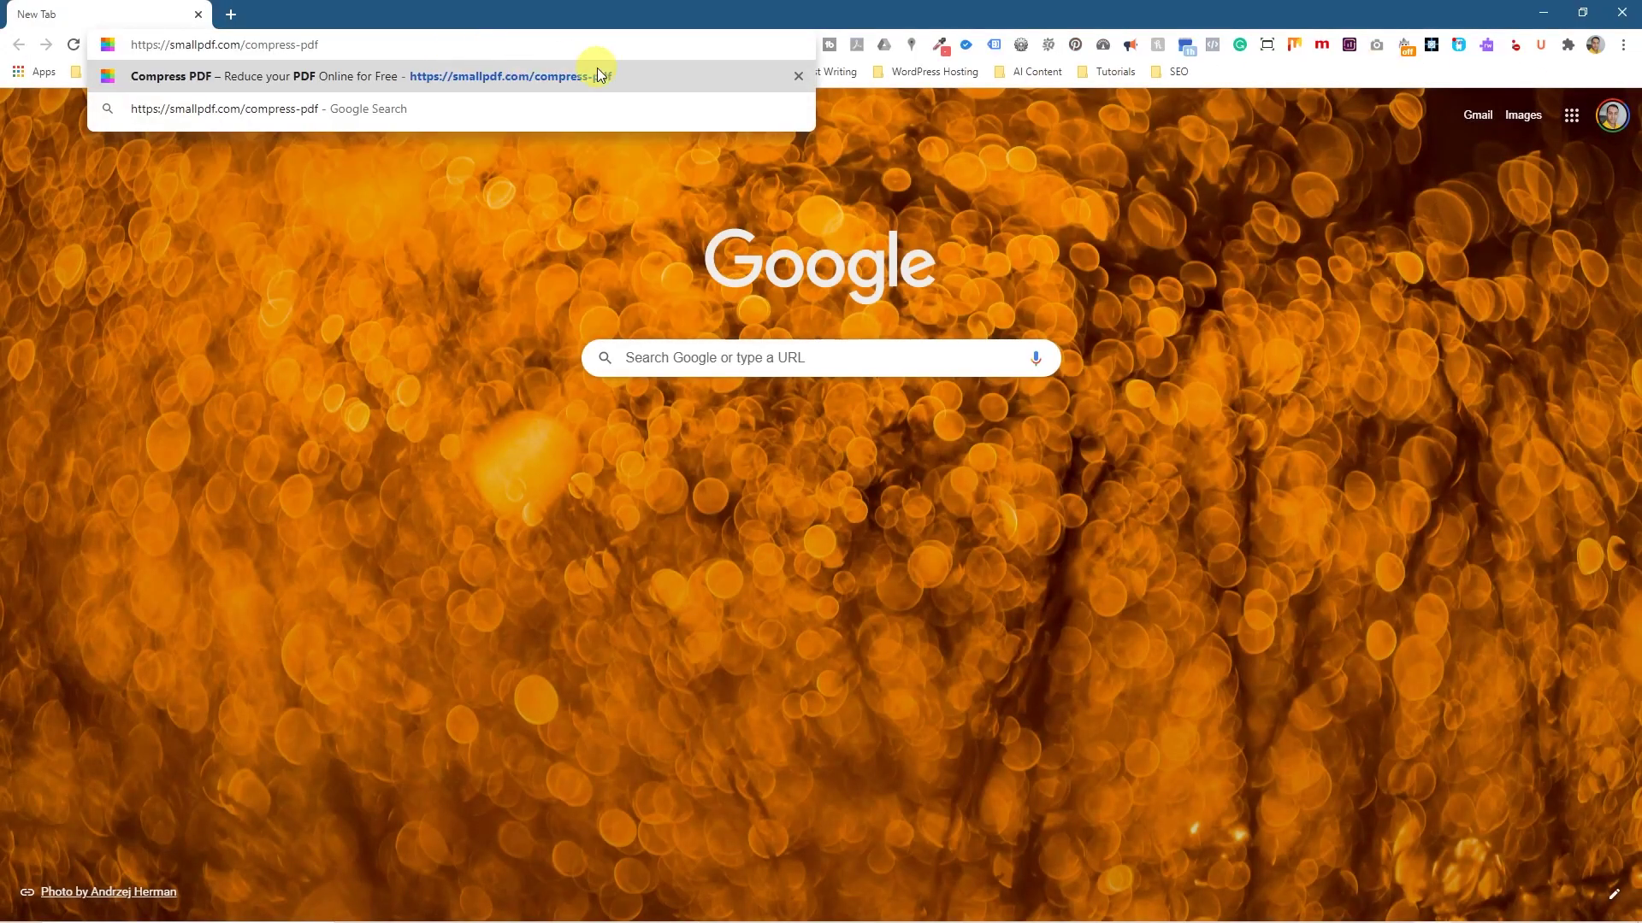
{"action": "left_click", "coordinate": [598, 75]}
Snap Chrome to the left half, widen it, and open the source PDF folder.
{"action": "left_click_drag", "start_coordinate": [1147, 11], "coordinate": [2, 184]}
{"action": "left_click", "coordinate": [921, 219]}
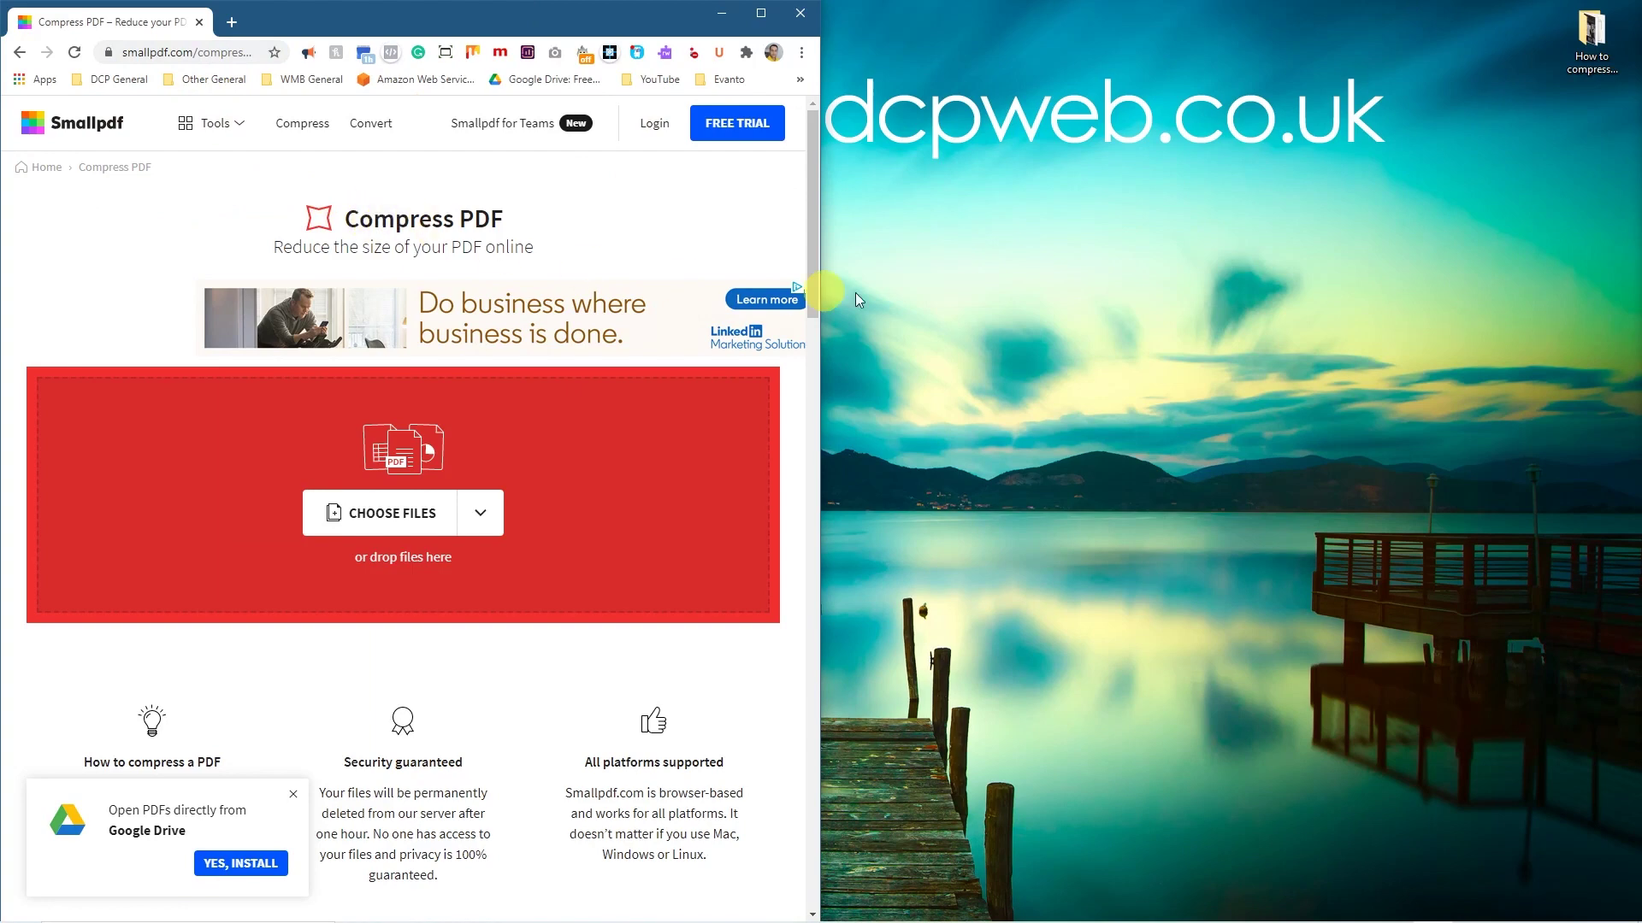
{"action": "left_click_drag", "start_coordinate": [826, 277], "coordinate": [955, 277]}
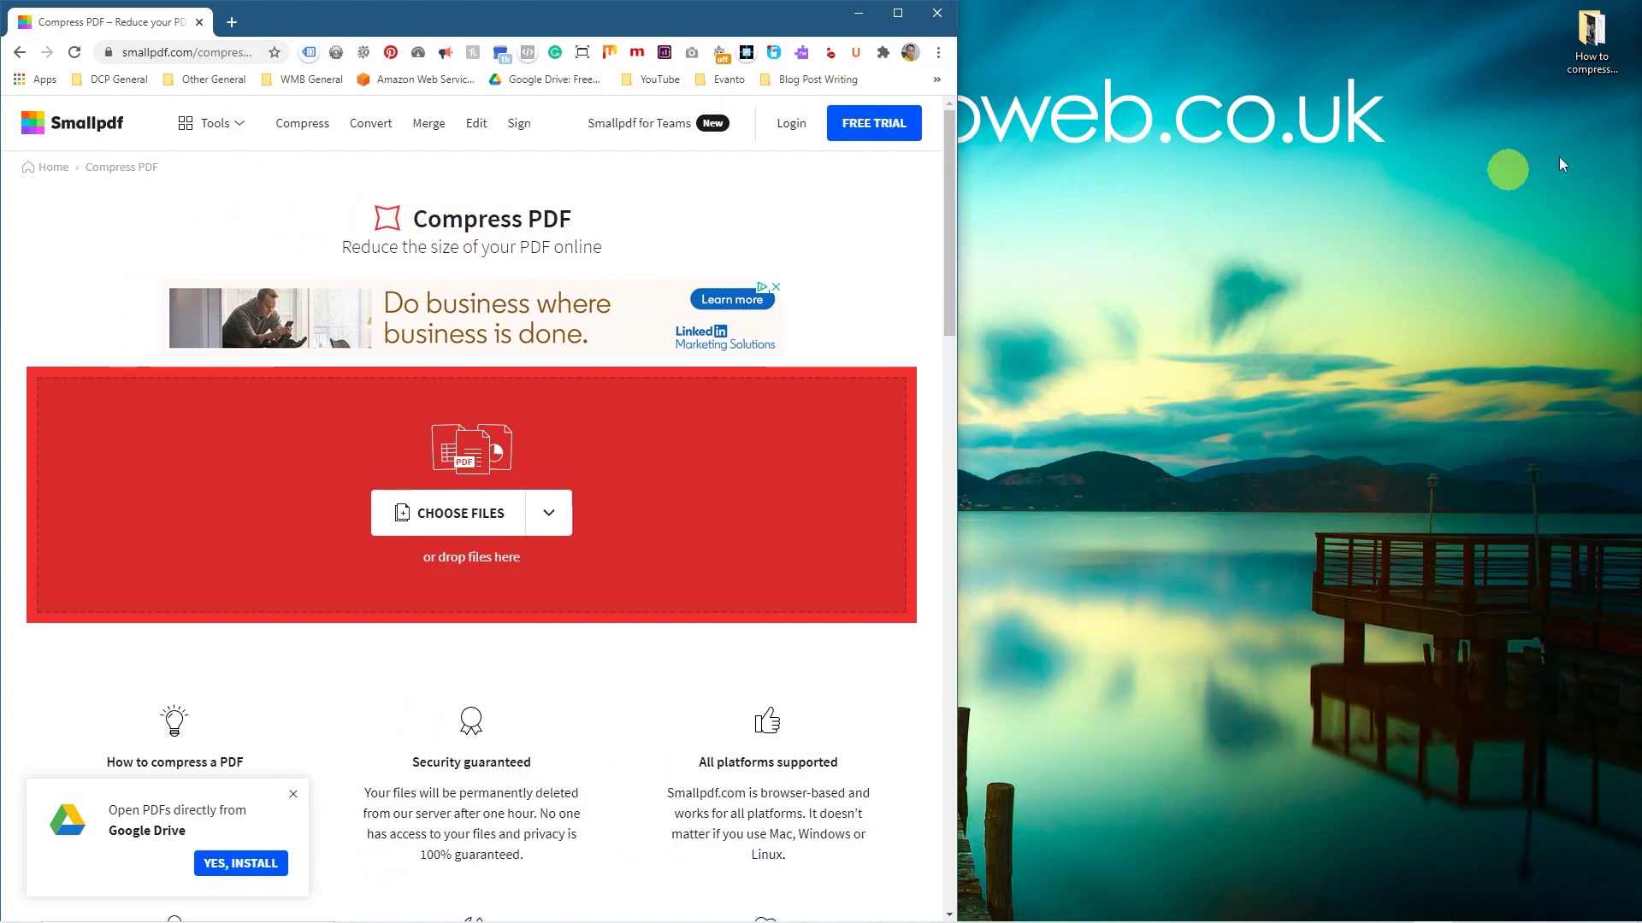
{"action": "double_click", "coordinate": [1591, 38]}
Snap the folder window to the right half and open the Yield Gallery catalogue PDF.
{"action": "key", "text": "super+Right"}
{"action": "left_click", "coordinate": [1313, 199]}
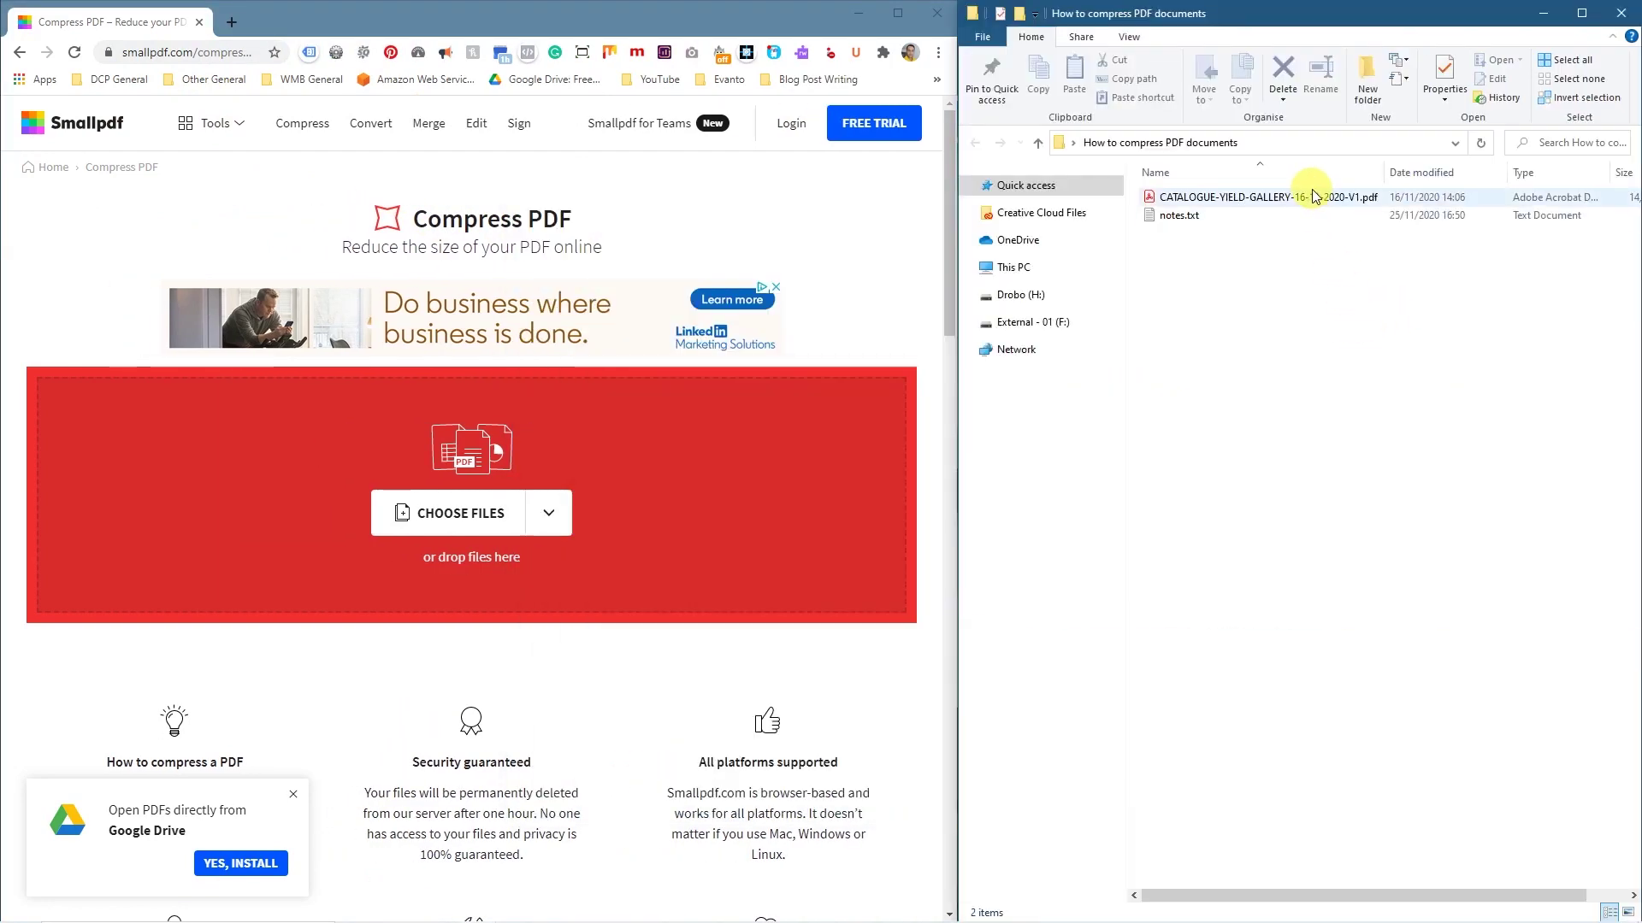
{"action": "double_click", "coordinate": [1310, 201]}
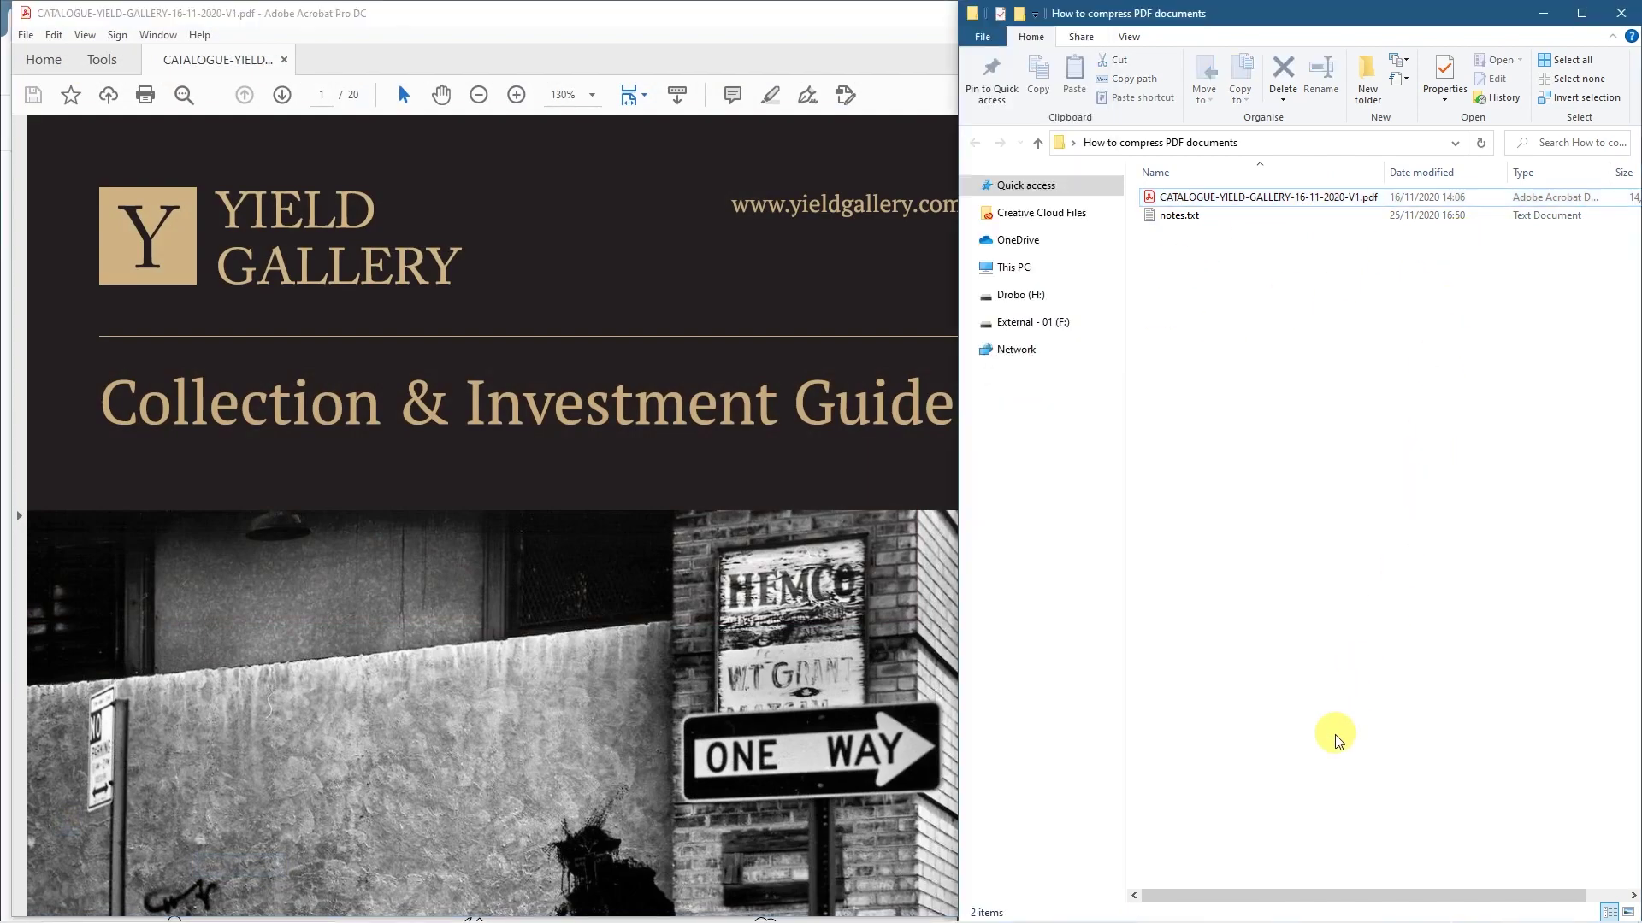
Widen the folder window so the catalogue's 14,939 KB size shows.
{"action": "left_click", "coordinate": [954, 651]}
{"action": "left_click_drag", "start_coordinate": [954, 652], "coordinate": [838, 640]}
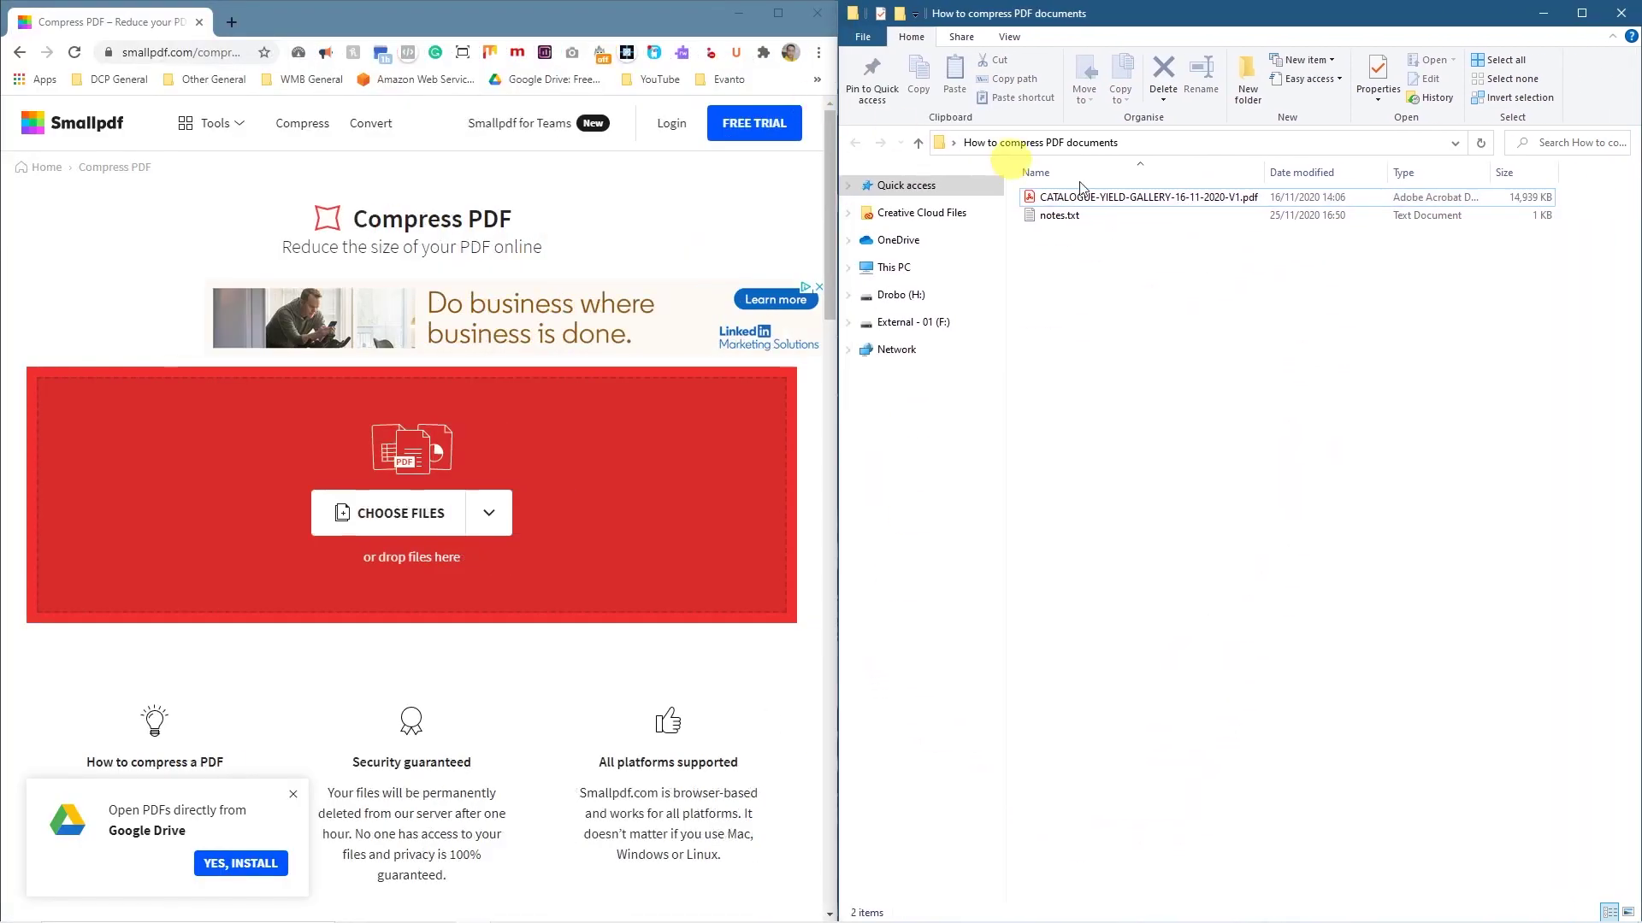
{"action": "left_click", "coordinate": [1510, 201]}
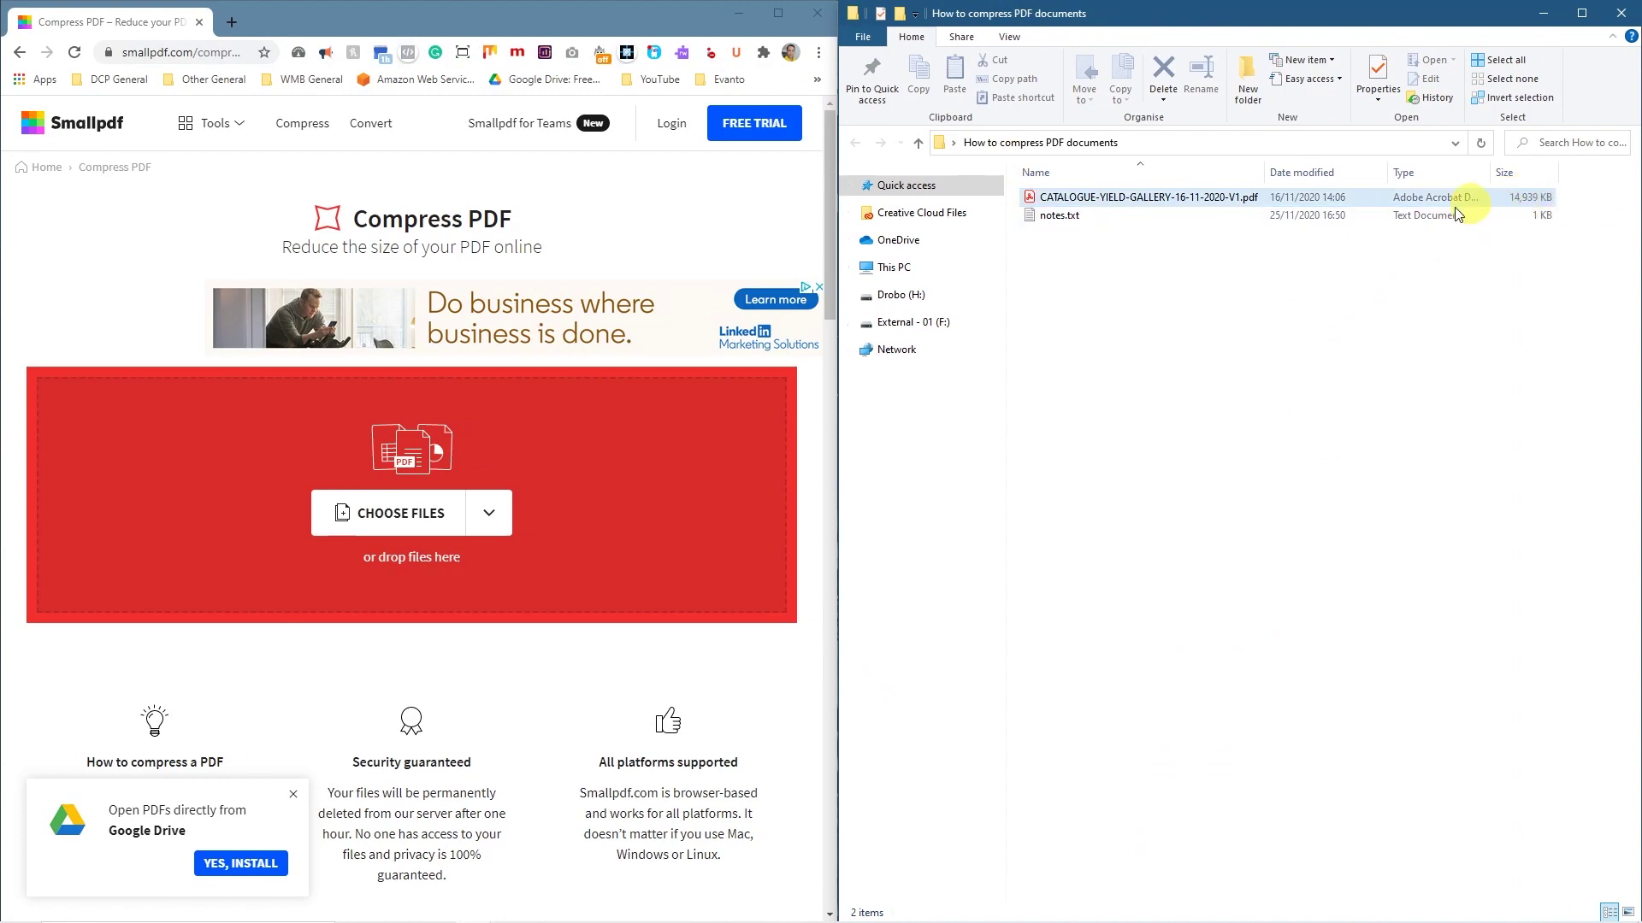
{"action": "left_click", "coordinate": [1293, 382]}
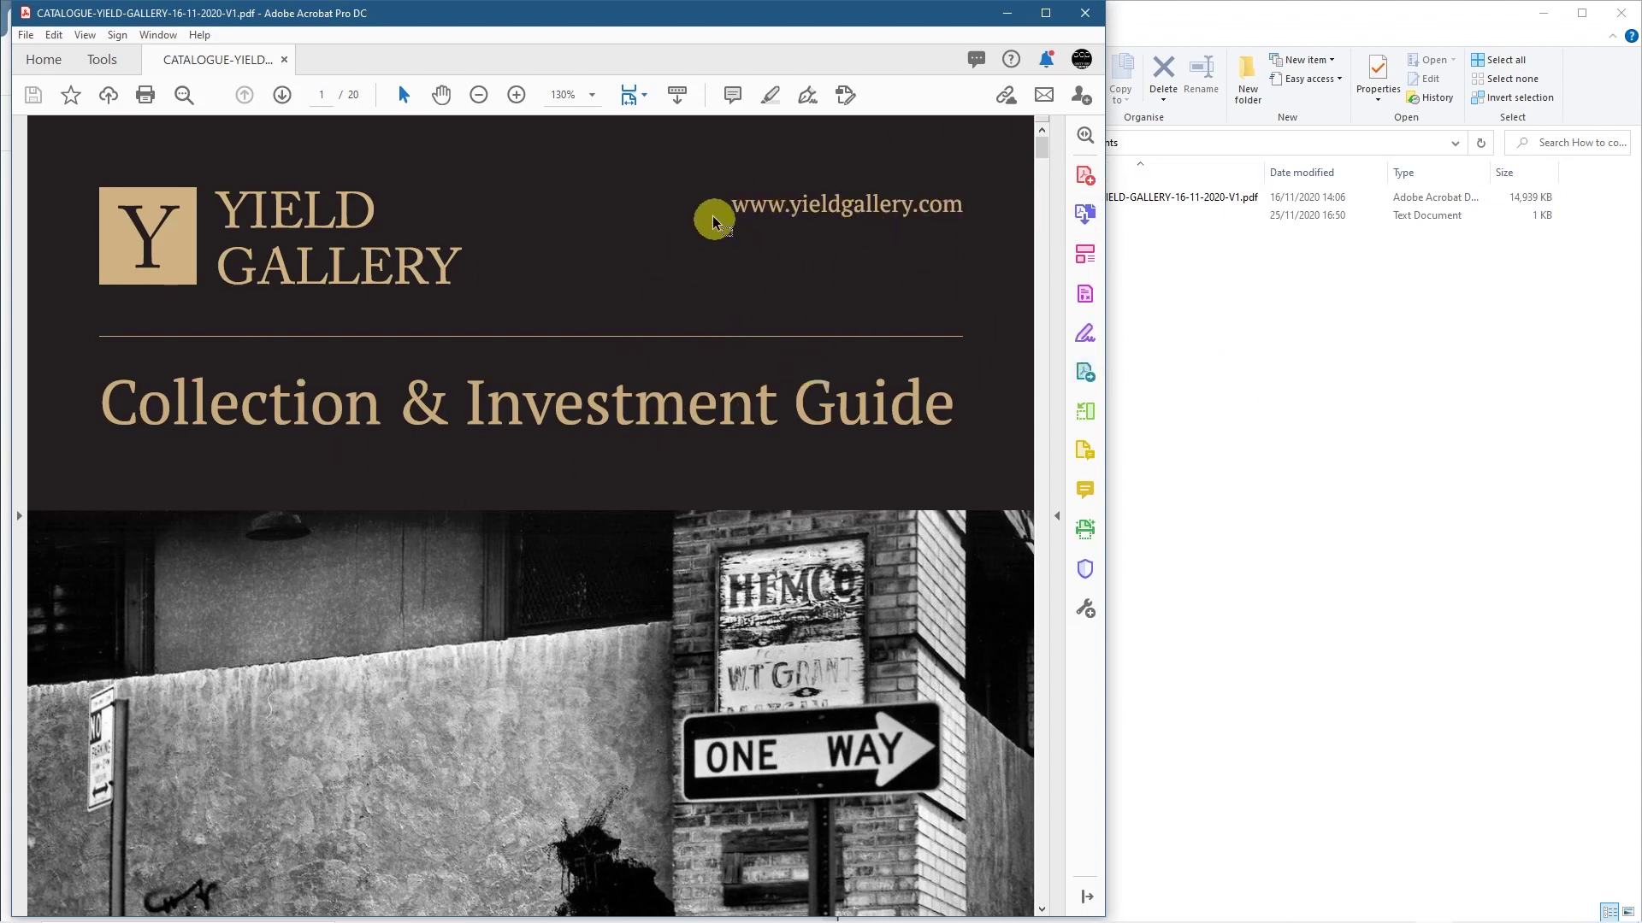
Page through the catalogue to page 20 in Acrobat, then close Acrobat.
{"action": "scroll", "coordinate": [647, 444], "scroll_direction": "down", "scroll_amount": 2}
{"action": "scroll", "coordinate": [647, 444], "scroll_direction": "down", "scroll_amount": 10}
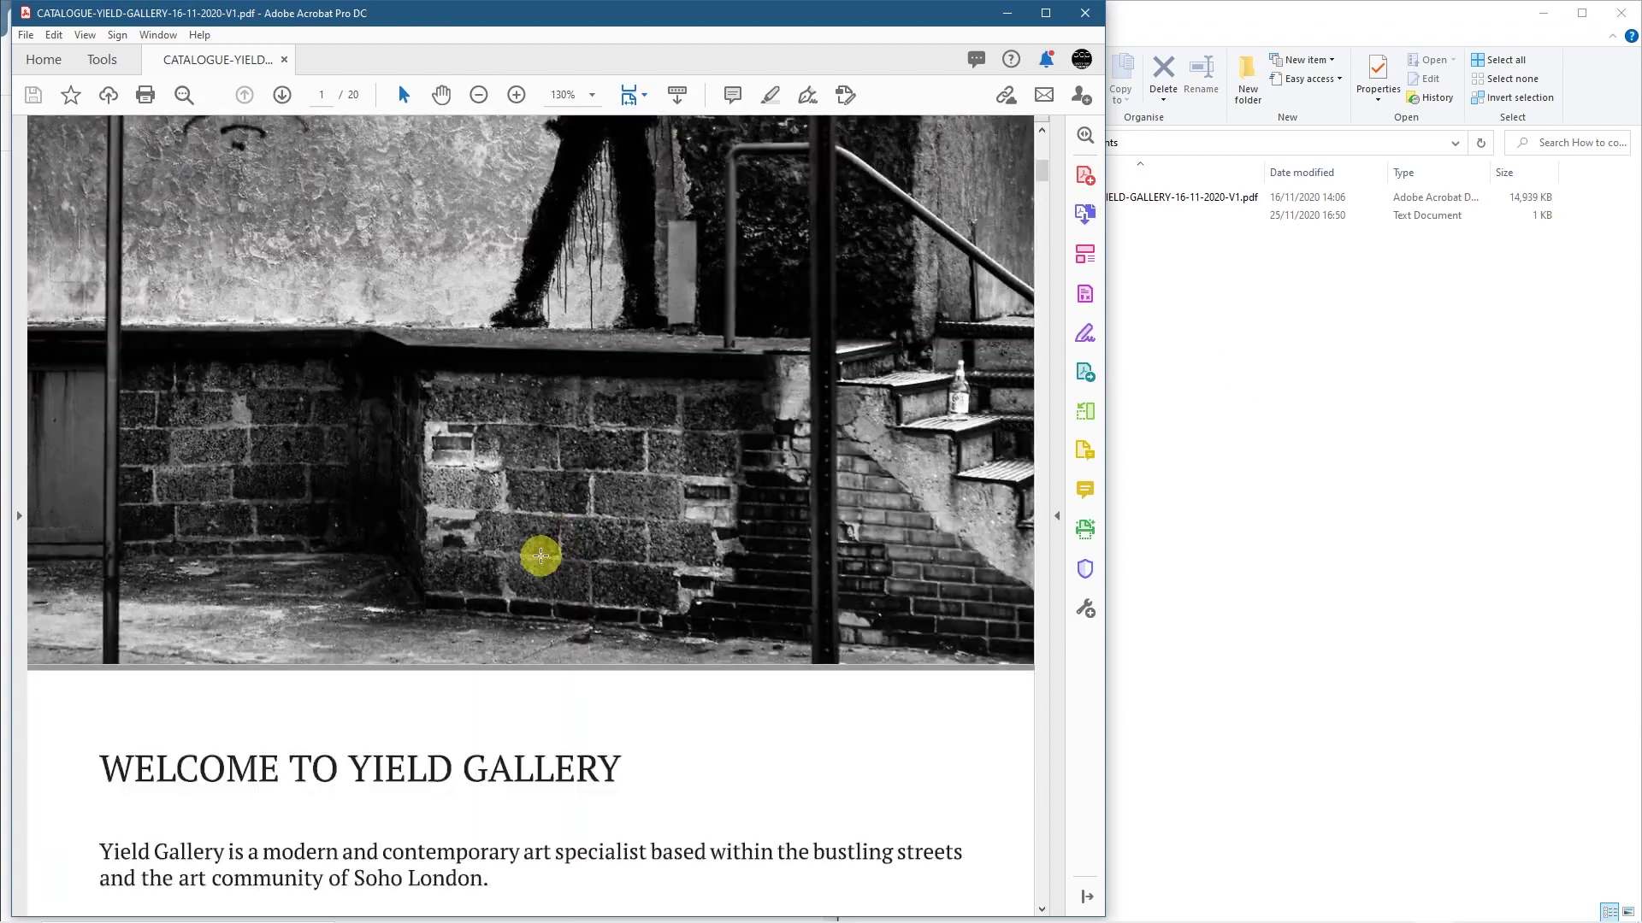
{"action": "left_click_drag", "start_coordinate": [1038, 197], "coordinate": [1059, 895]}
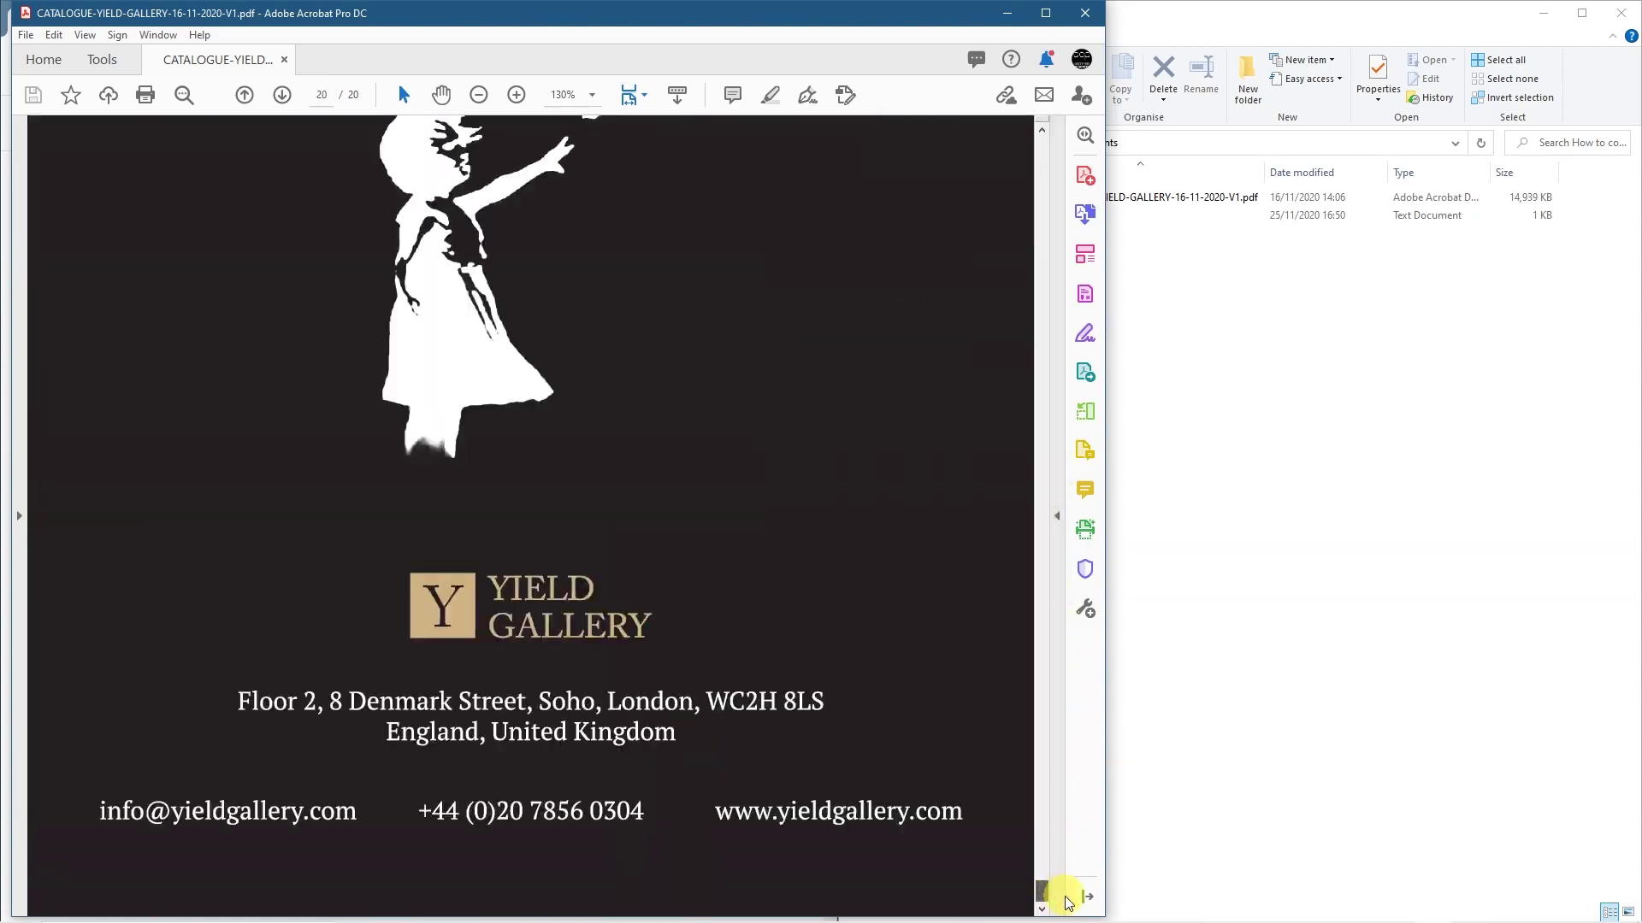
{"action": "left_click", "coordinate": [1084, 14]}
Drag the 14.6 MB catalogue onto Smallpdf's drop zone, dismiss the Drive offer, and minimize Explorer.
{"action": "left_click", "coordinate": [1510, 198]}
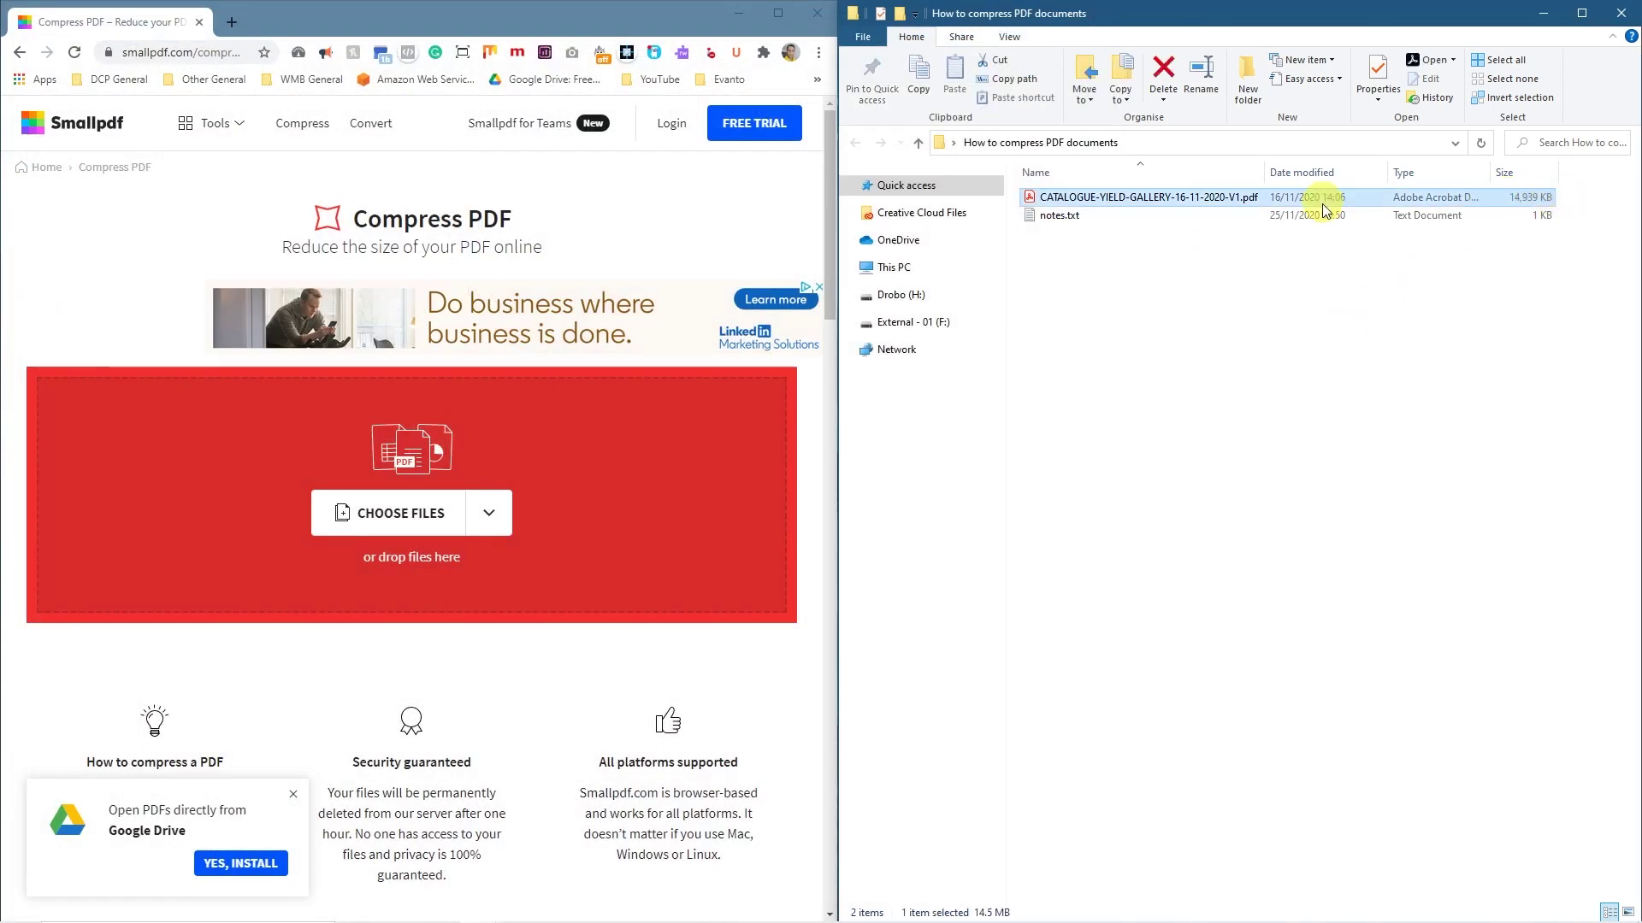
{"action": "left_click", "coordinate": [1198, 296]}
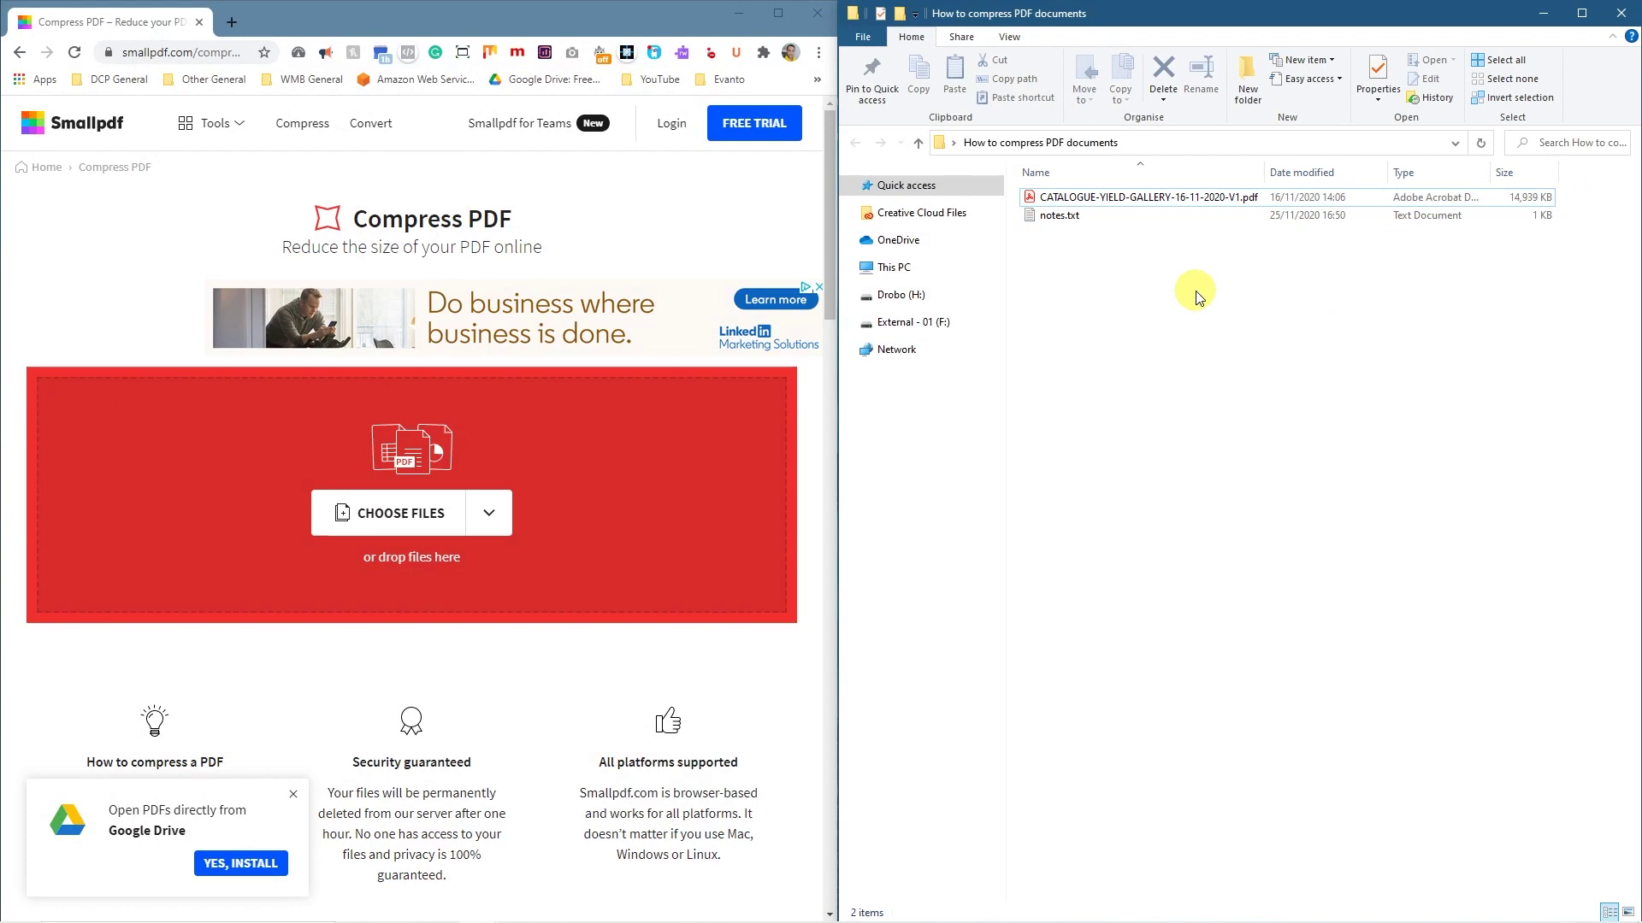
{"action": "left_click", "coordinate": [1137, 200]}
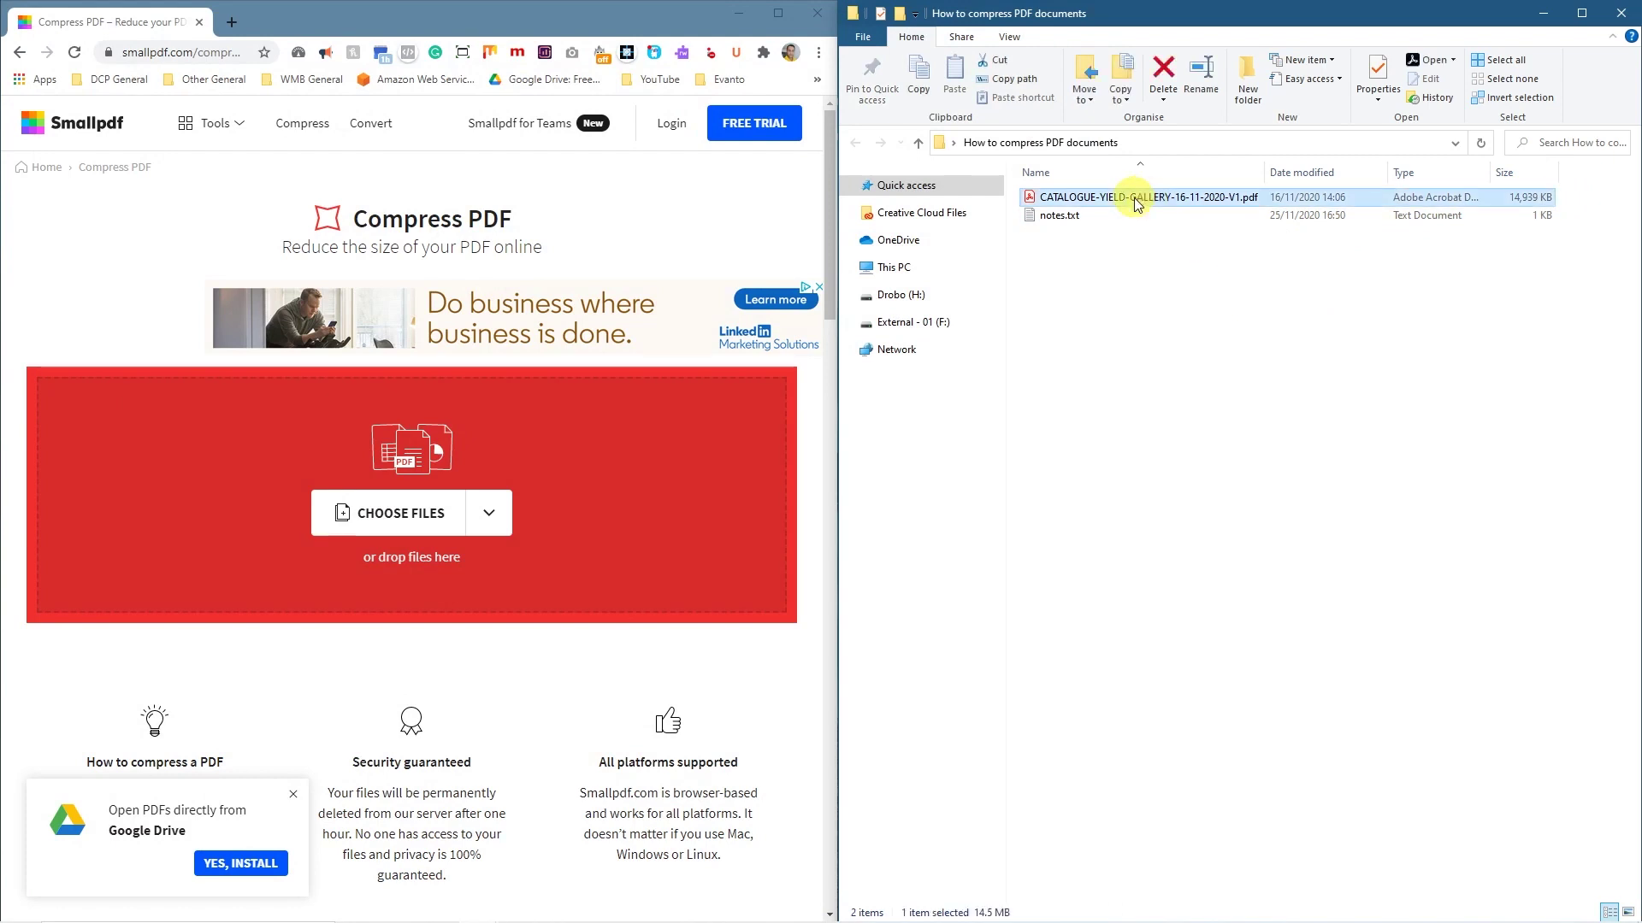
{"action": "left_click_drag", "start_coordinate": [1137, 204], "coordinate": [557, 525]}
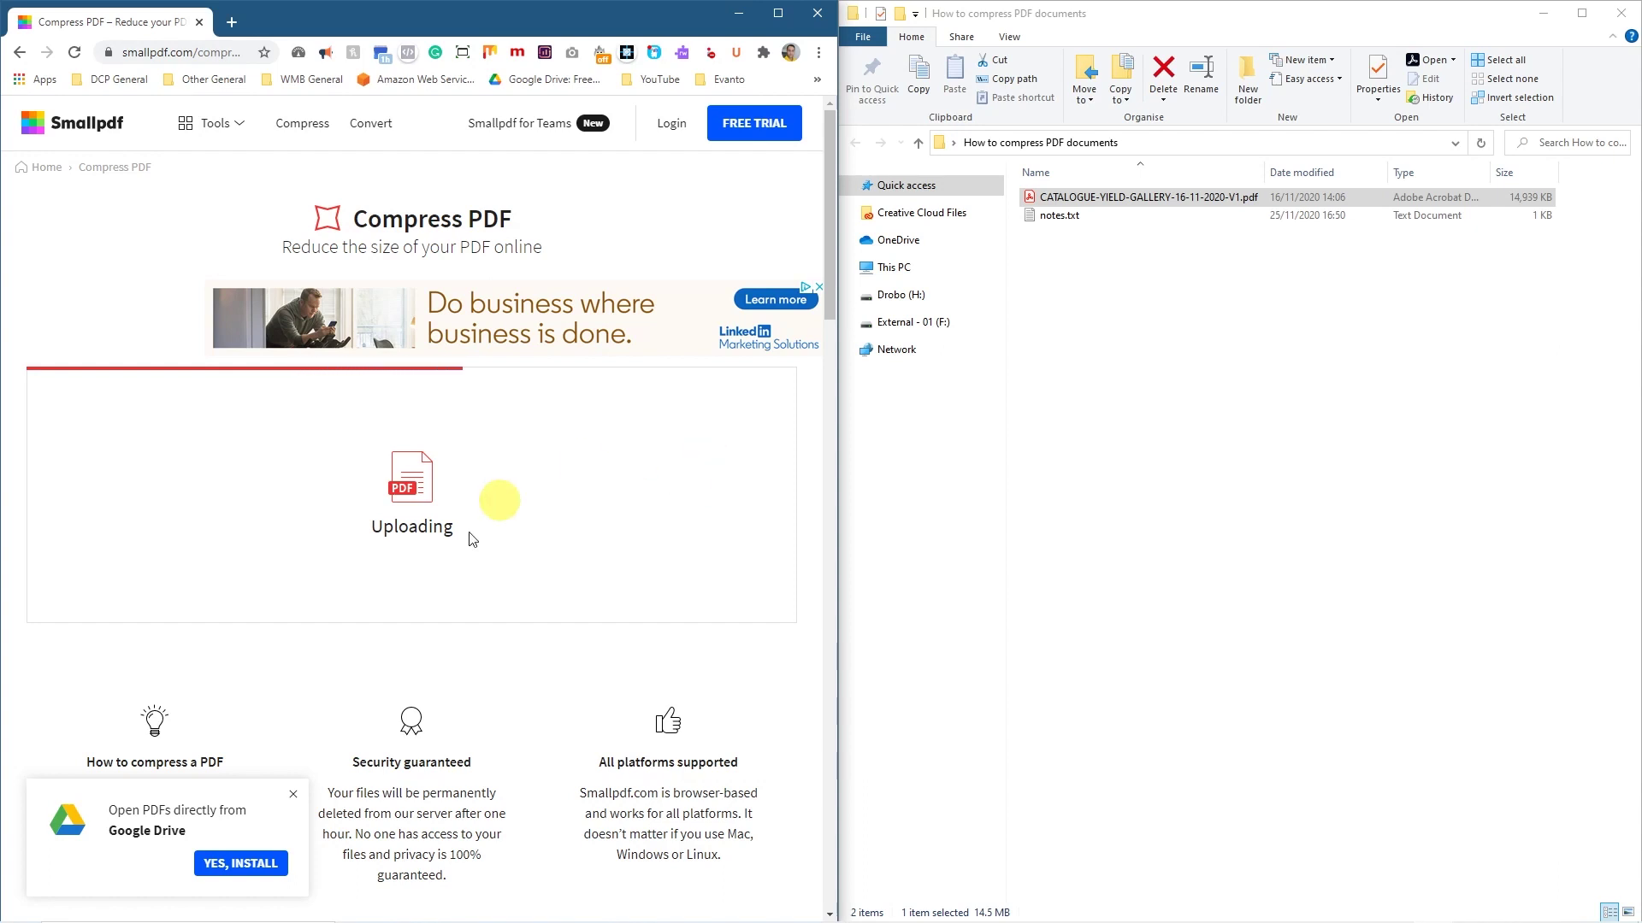
{"action": "left_click", "coordinate": [293, 796]}
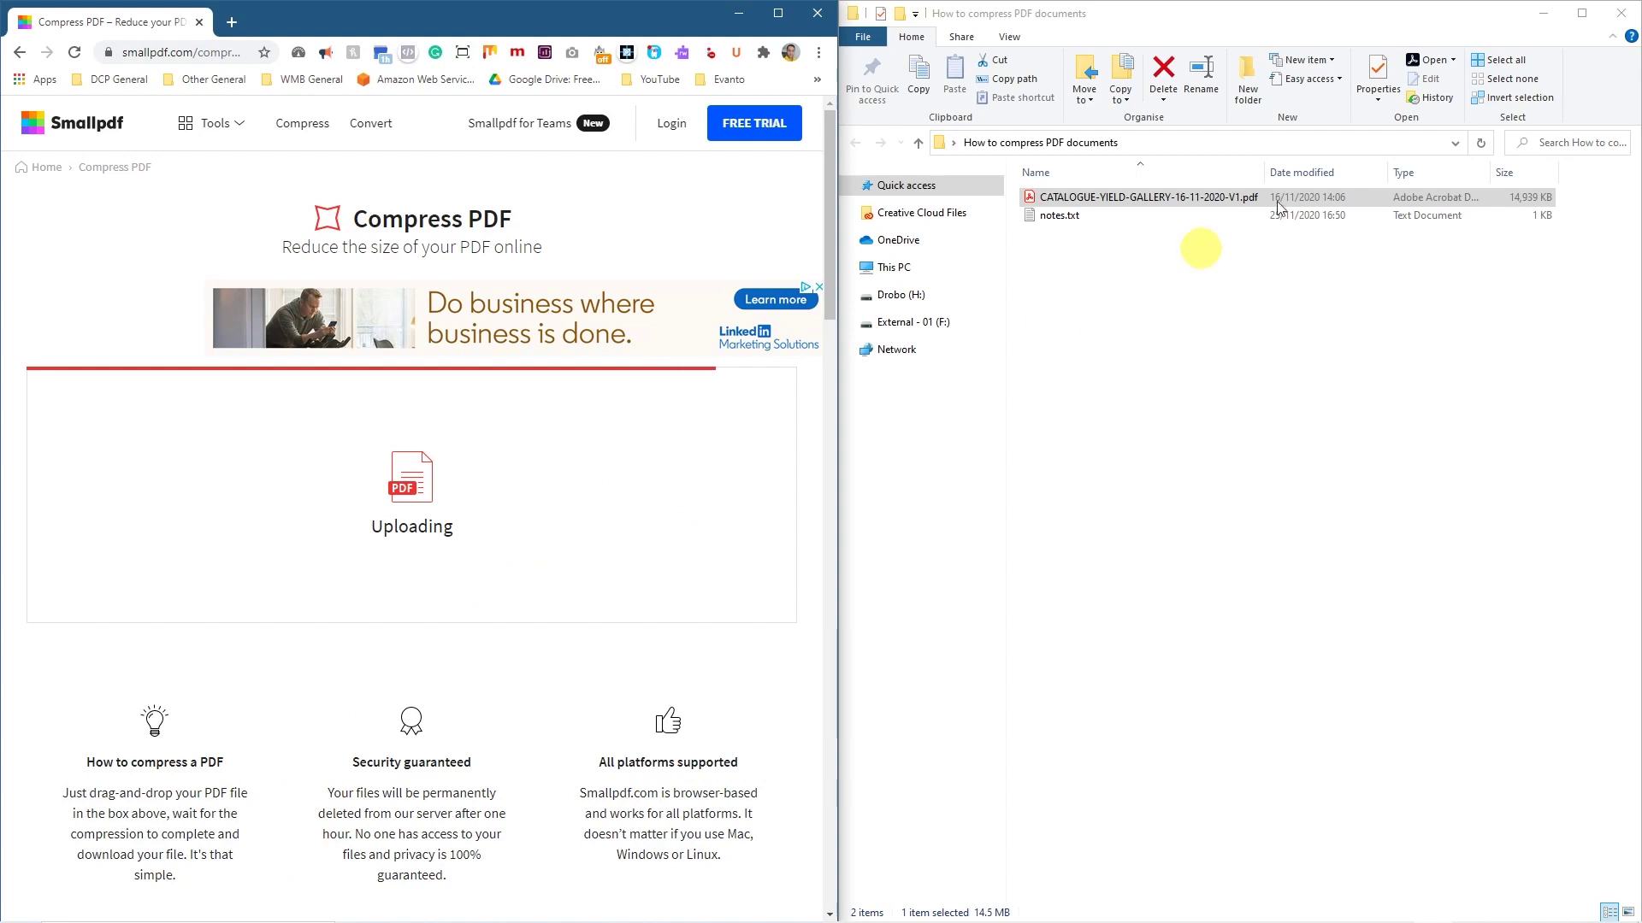
{"action": "left_click", "coordinate": [1544, 13]}
Maximize Chrome and compress the catalogue with the Basic option (8.75 MB estimate).
{"action": "left_click", "coordinate": [778, 13]}
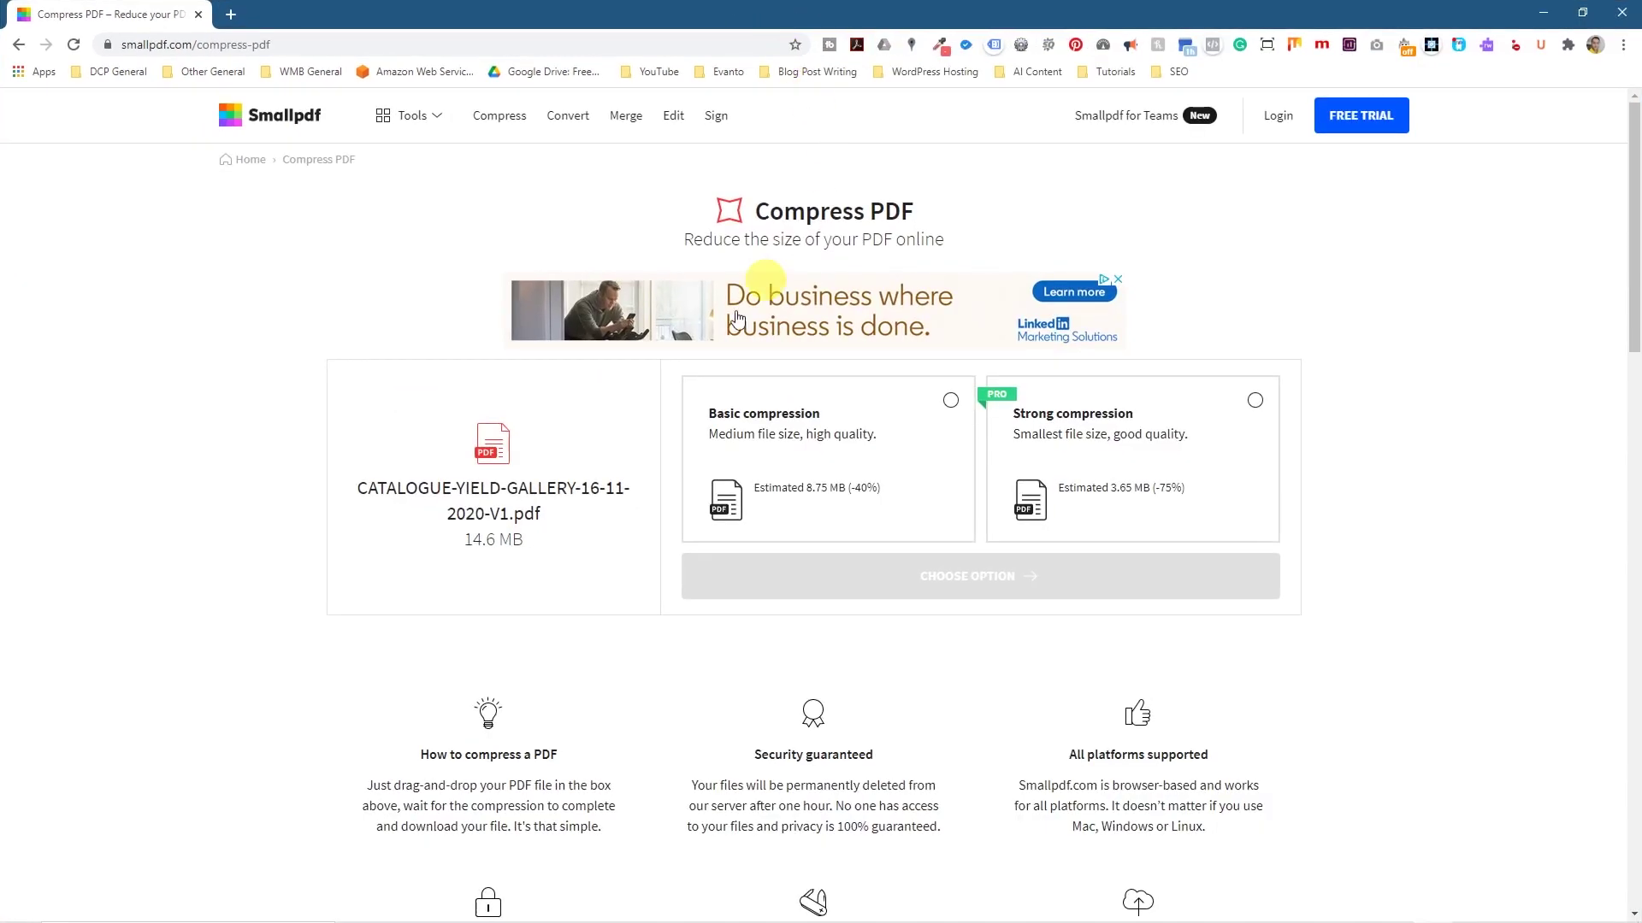
{"action": "left_click", "coordinate": [829, 441]}
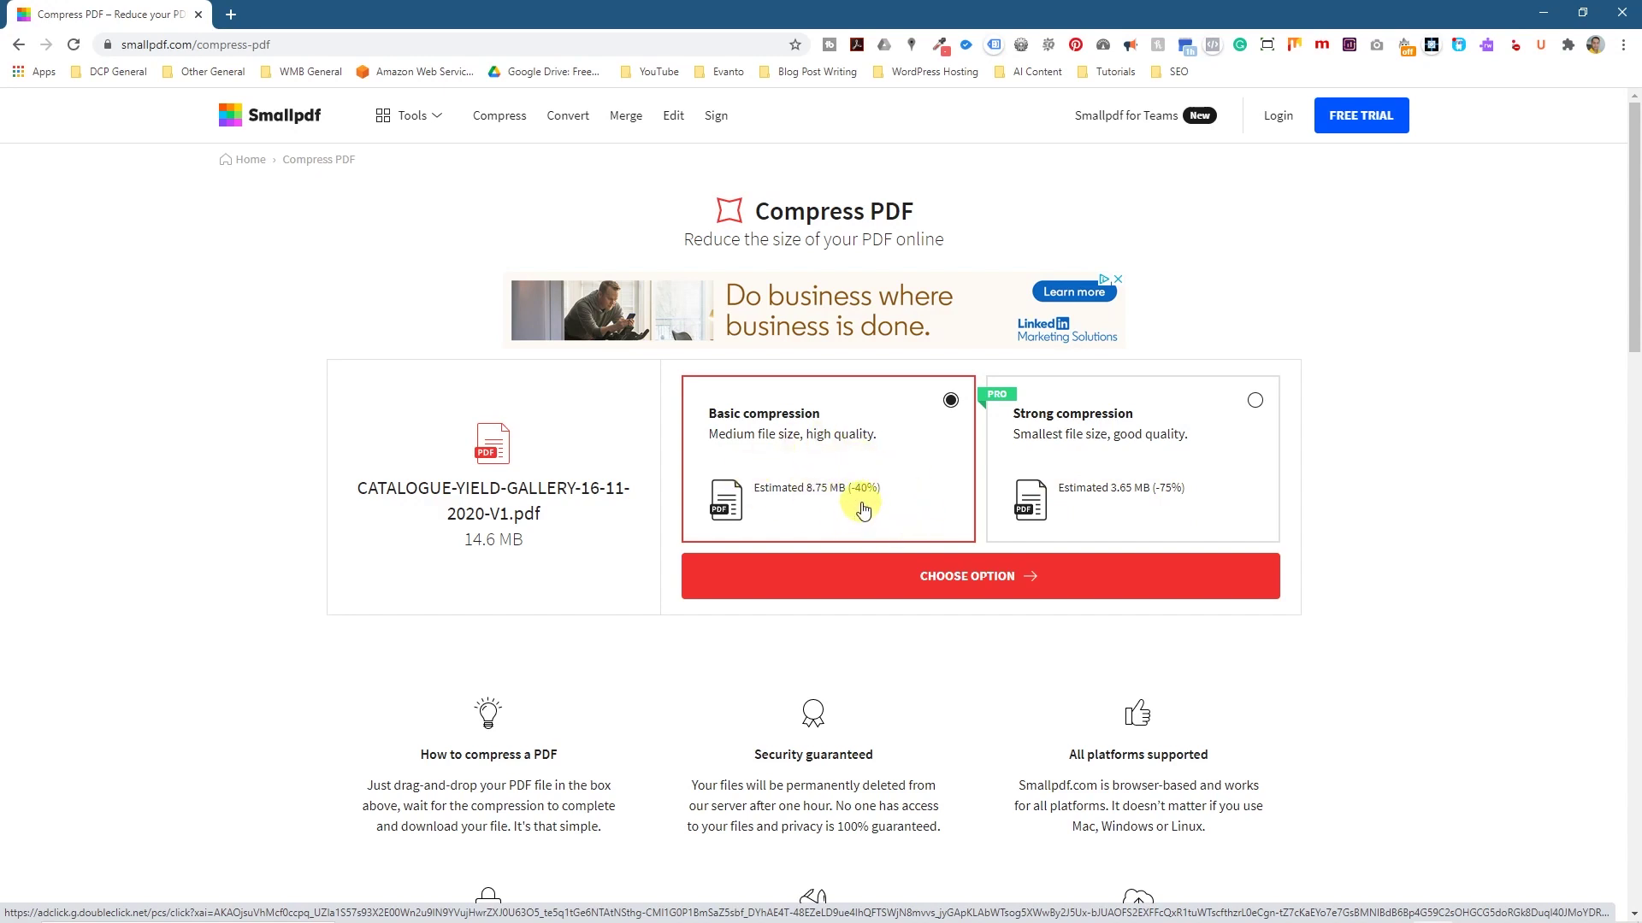
{"action": "left_click", "coordinate": [952, 592]}
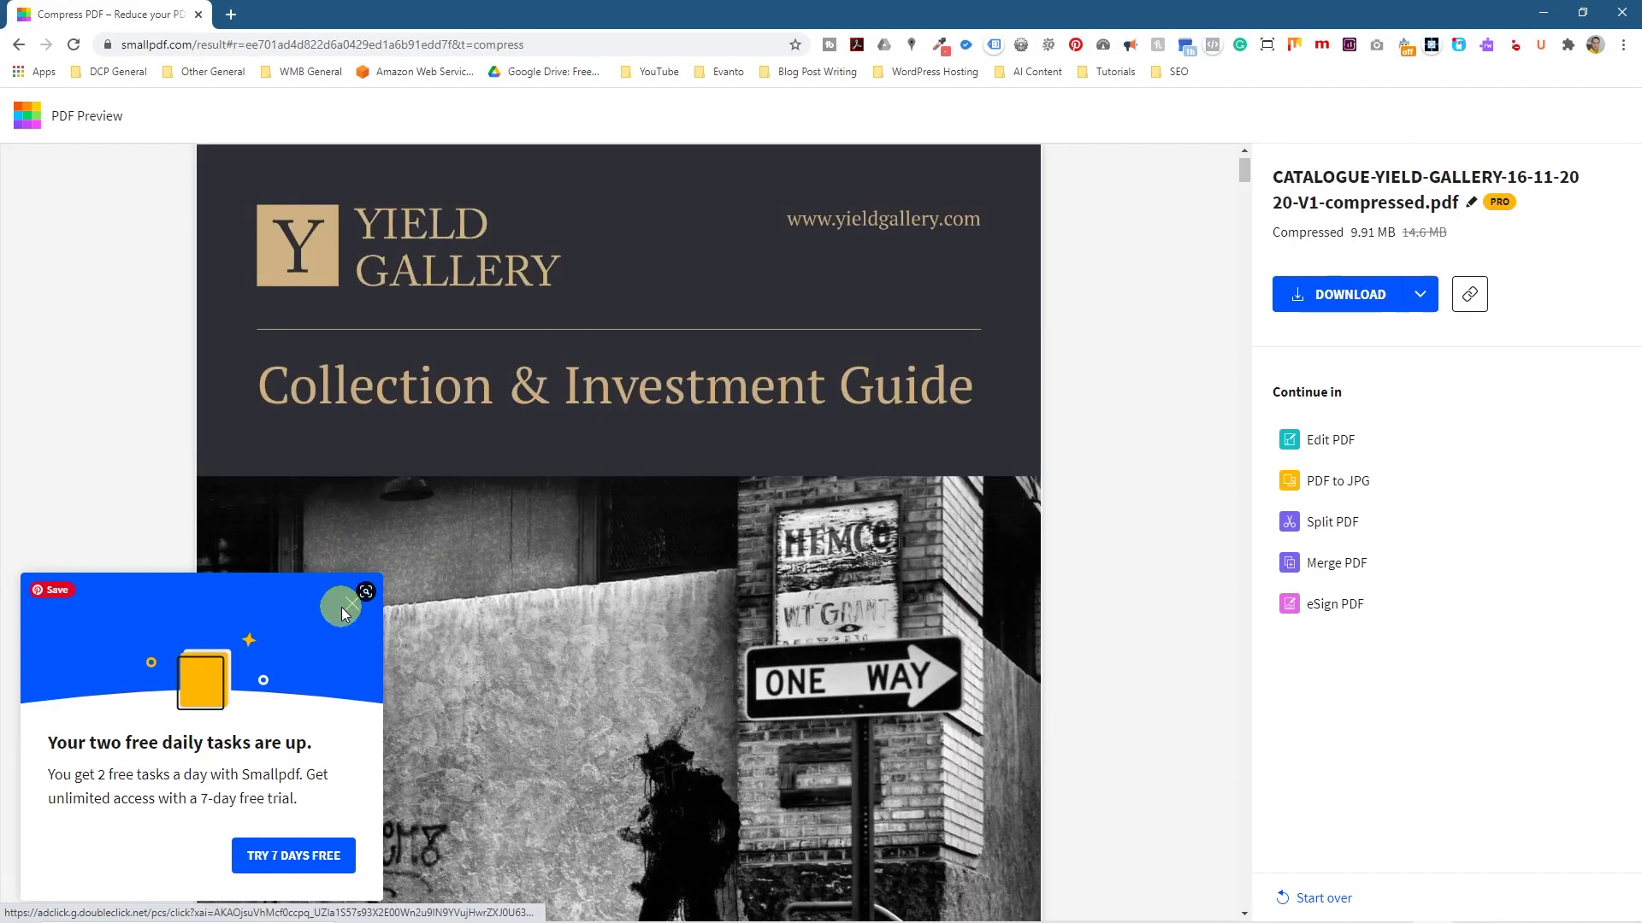
Dismiss the free-tasks notice and download the 9.91 MB compressed catalogue.
{"action": "left_click", "coordinate": [352, 605]}
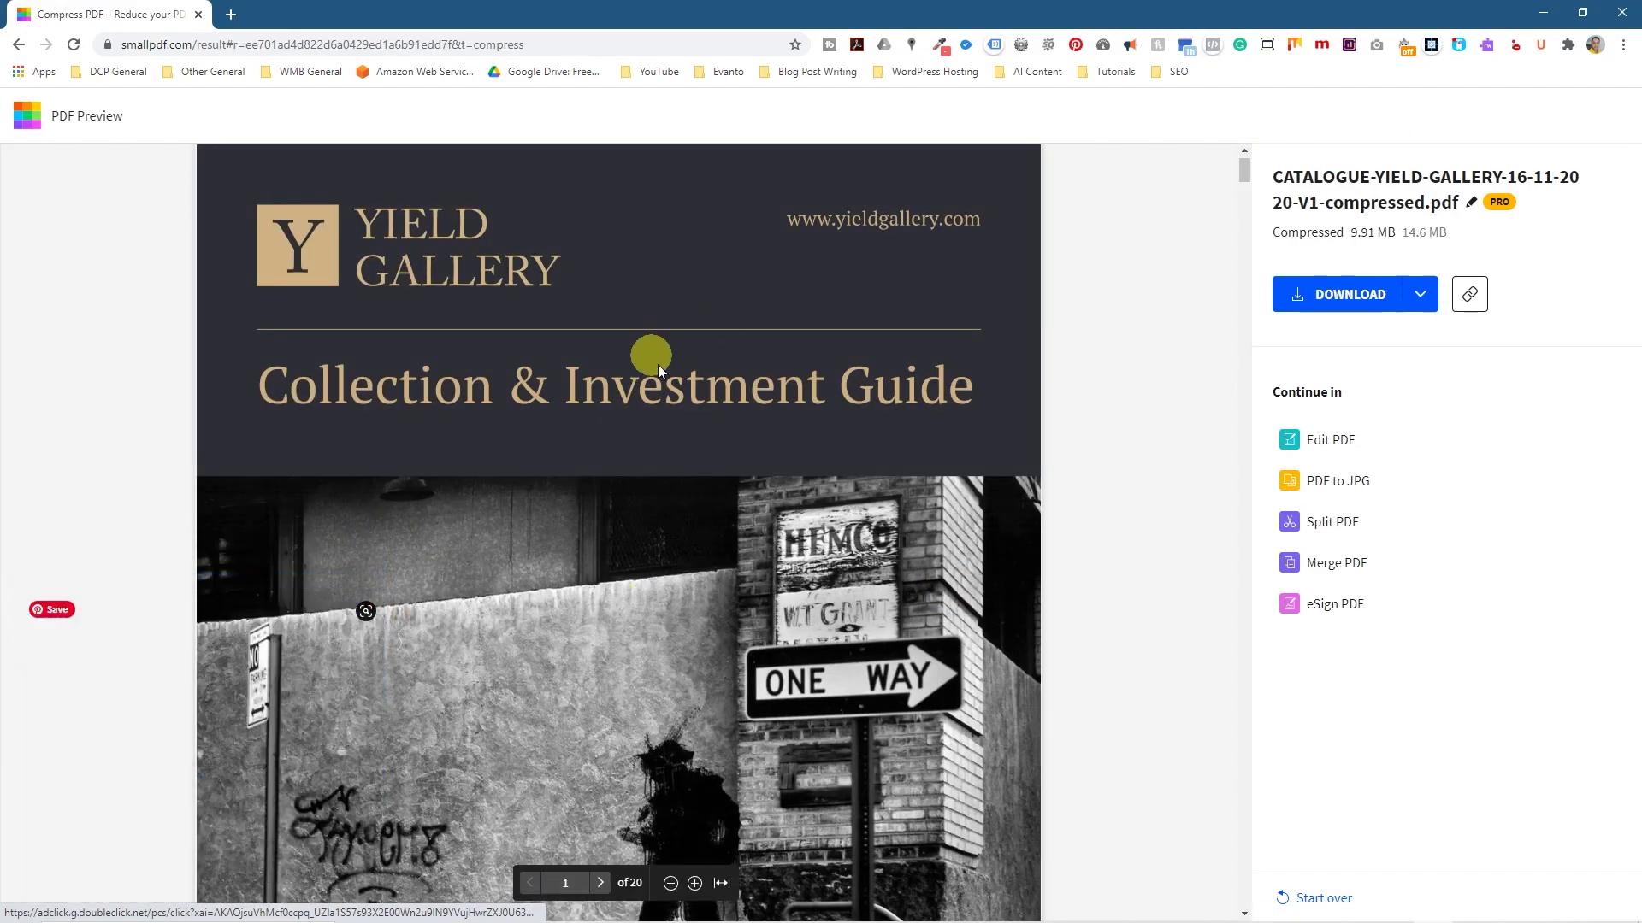
{"action": "scroll", "coordinate": [684, 388], "scroll_direction": "down", "scroll_amount": 15}
{"action": "scroll", "coordinate": [684, 390], "scroll_direction": "down", "scroll_amount": 20}
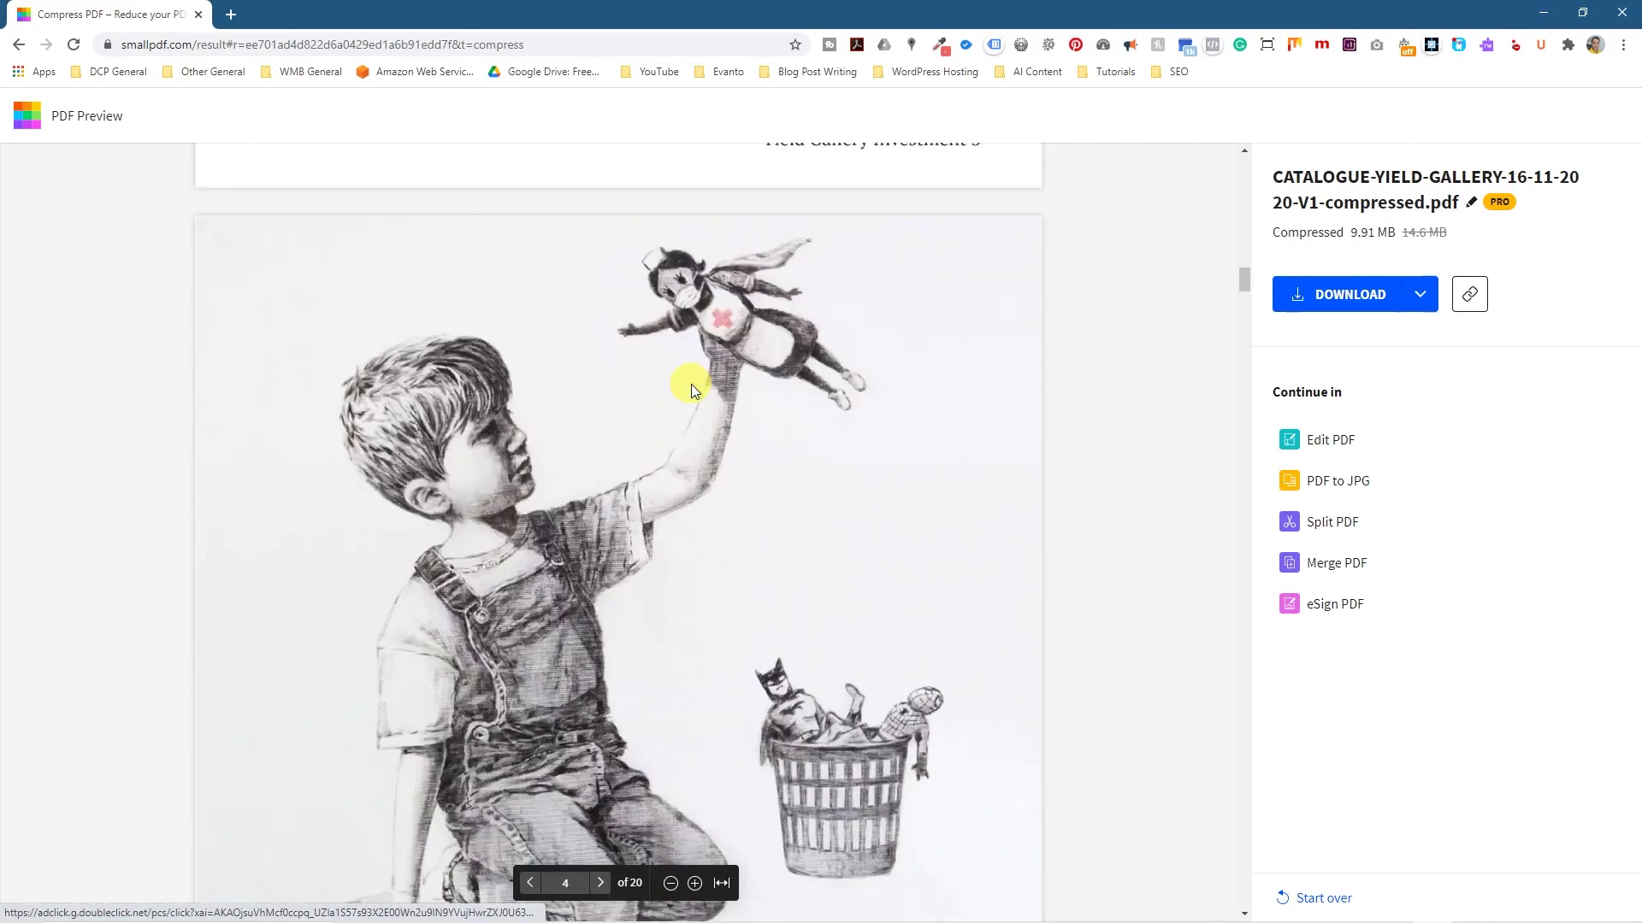
{"action": "scroll", "coordinate": [693, 382], "scroll_direction": "down", "scroll_amount": 15}
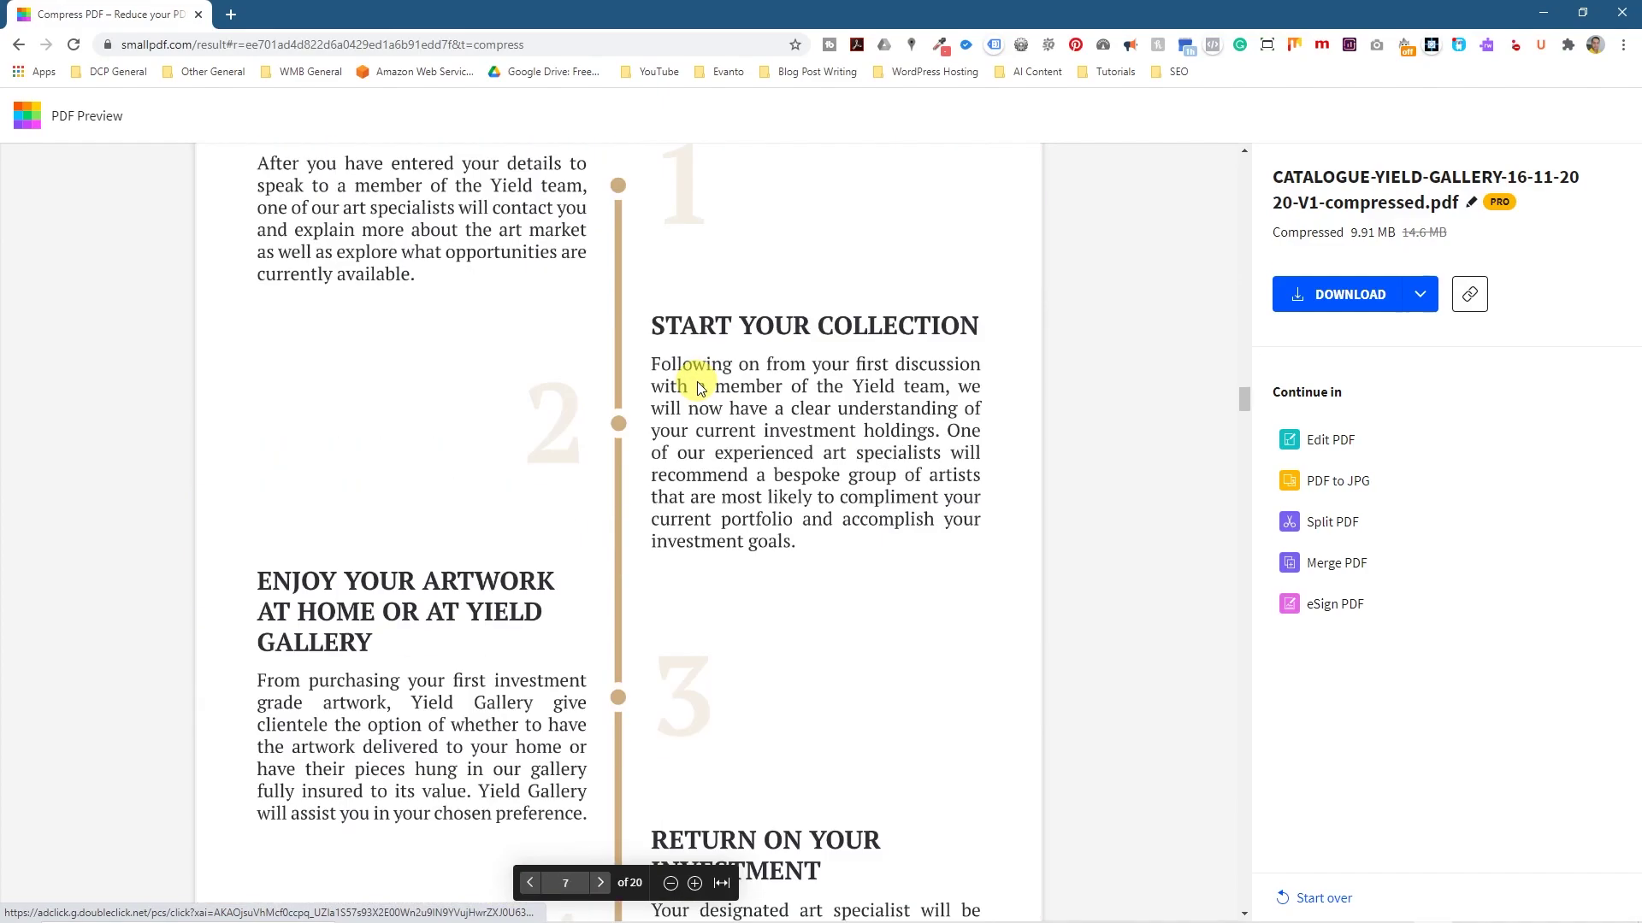
{"action": "scroll", "coordinate": [700, 381], "scroll_direction": "up", "scroll_amount": 10}
{"action": "scroll", "coordinate": [623, 630], "scroll_direction": "up", "scroll_amount": 20}
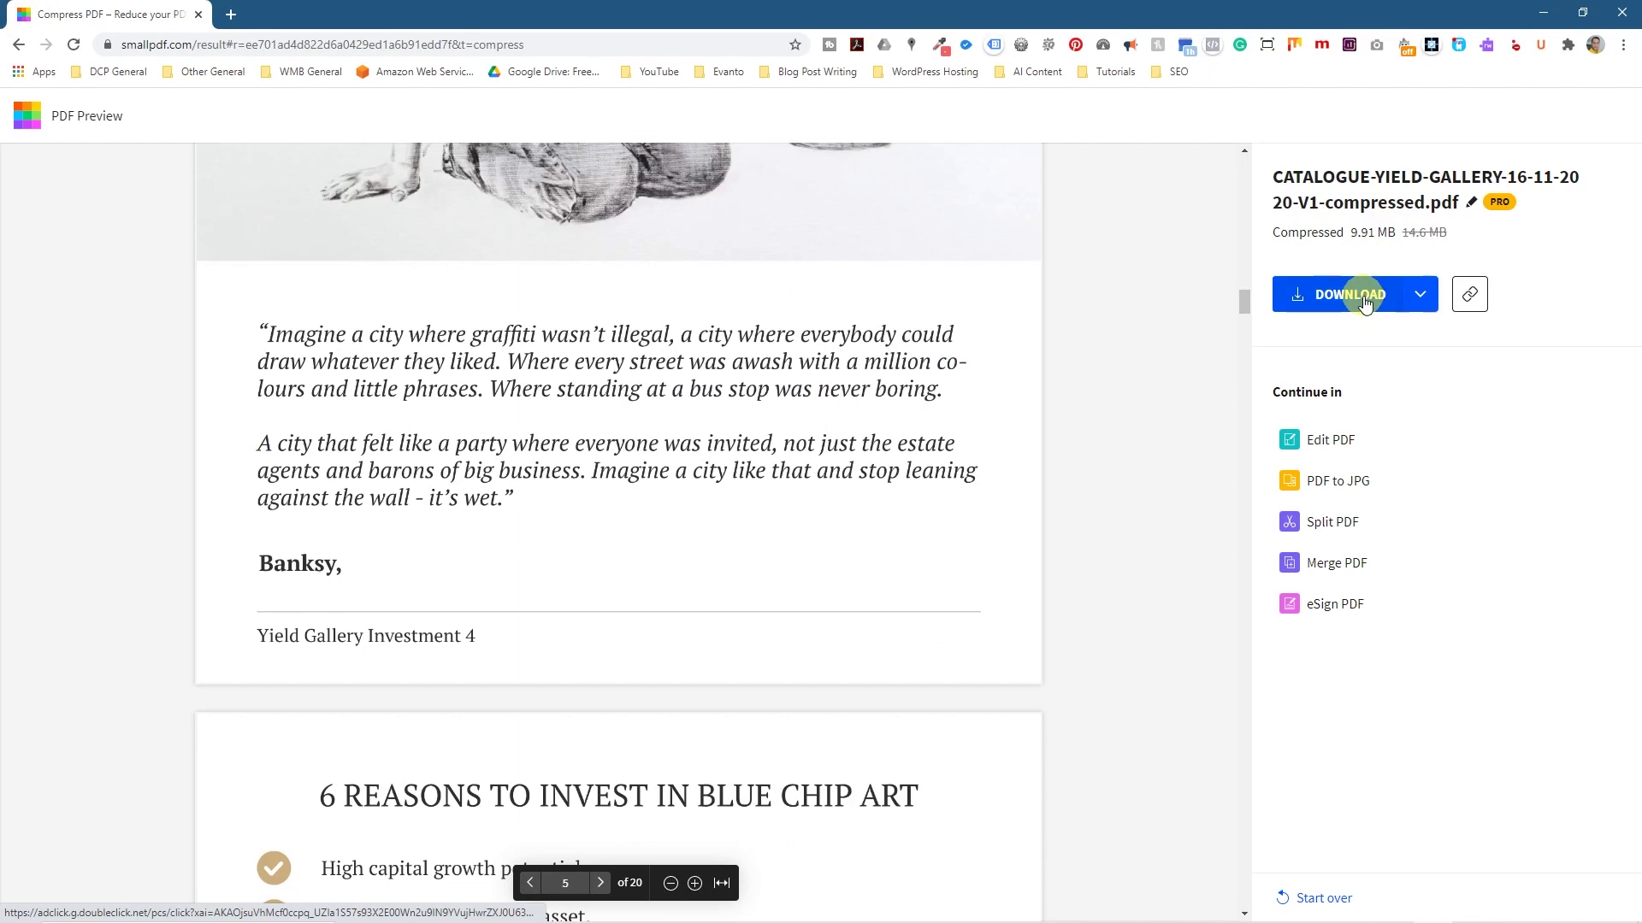
{"action": "left_click", "coordinate": [1365, 299]}
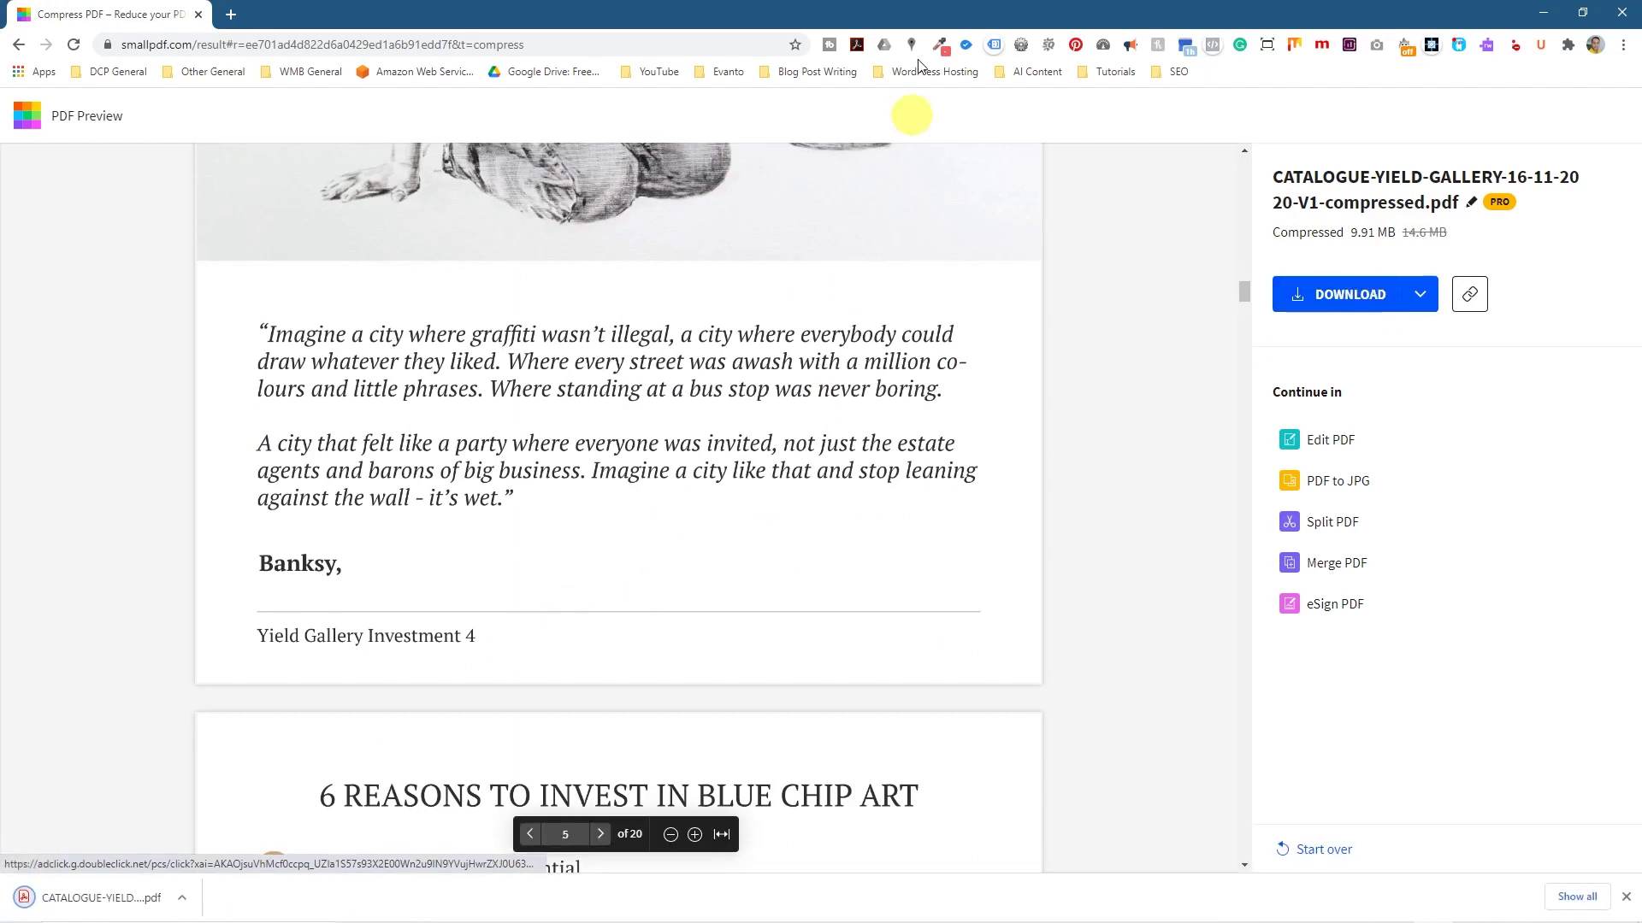
{"action": "left_click_drag", "start_coordinate": [839, 11], "coordinate": [21, 17]}
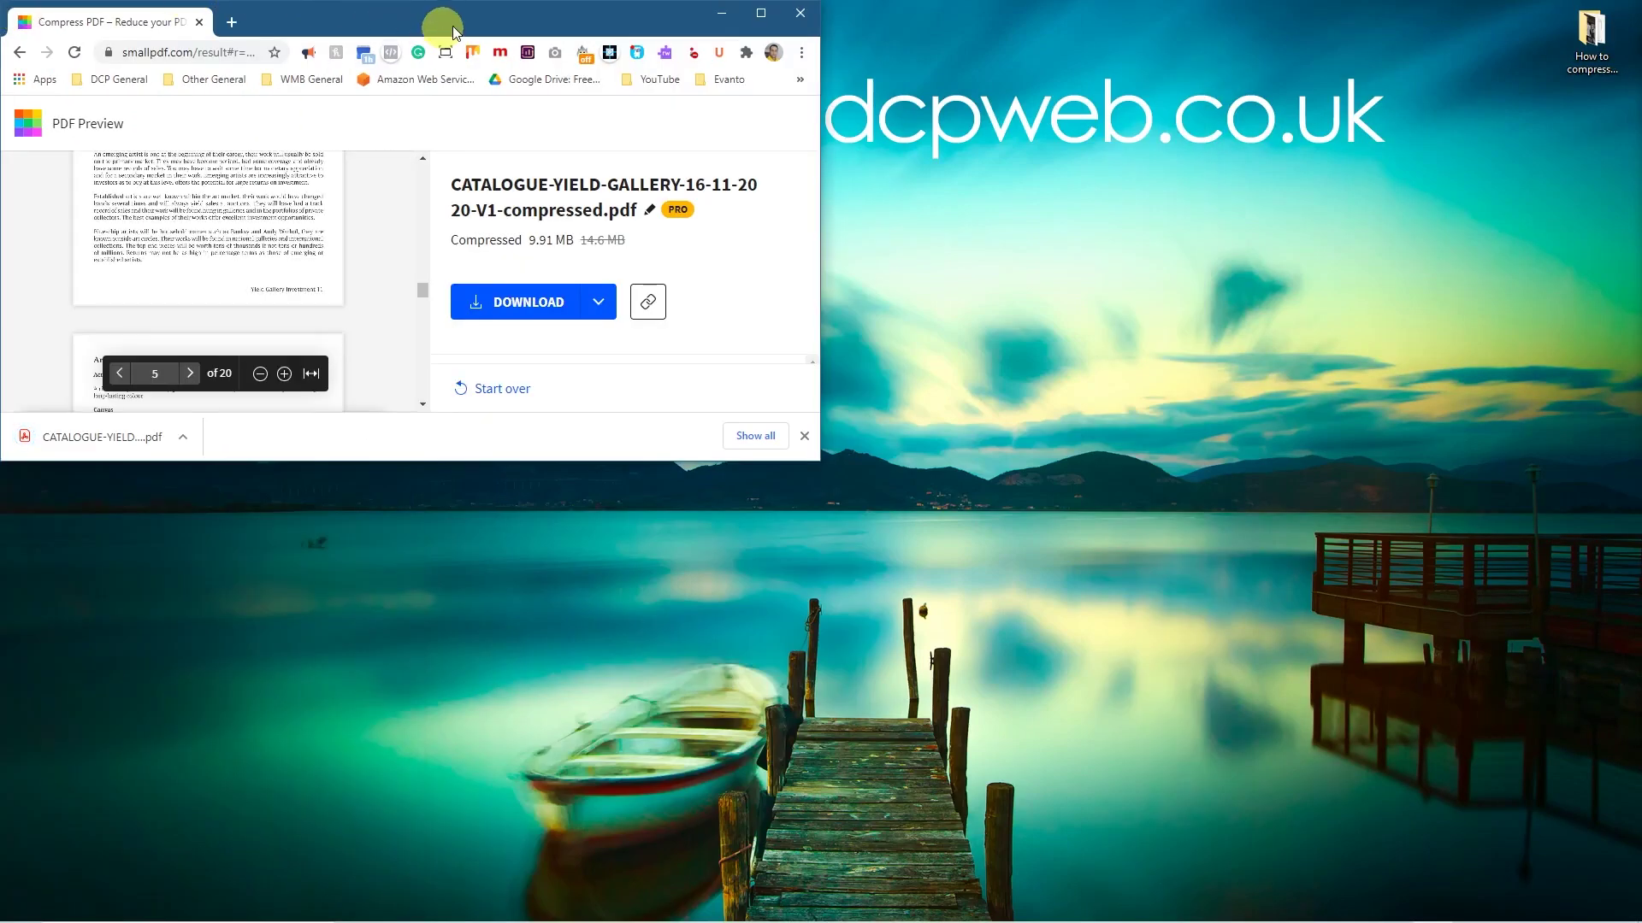
Copy the downloaded PDF into the How to compress PDF documents folder, auto-sizing and sorting by Name.
{"action": "double_click", "coordinate": [1591, 38]}
{"action": "key", "text": "super+Right"}
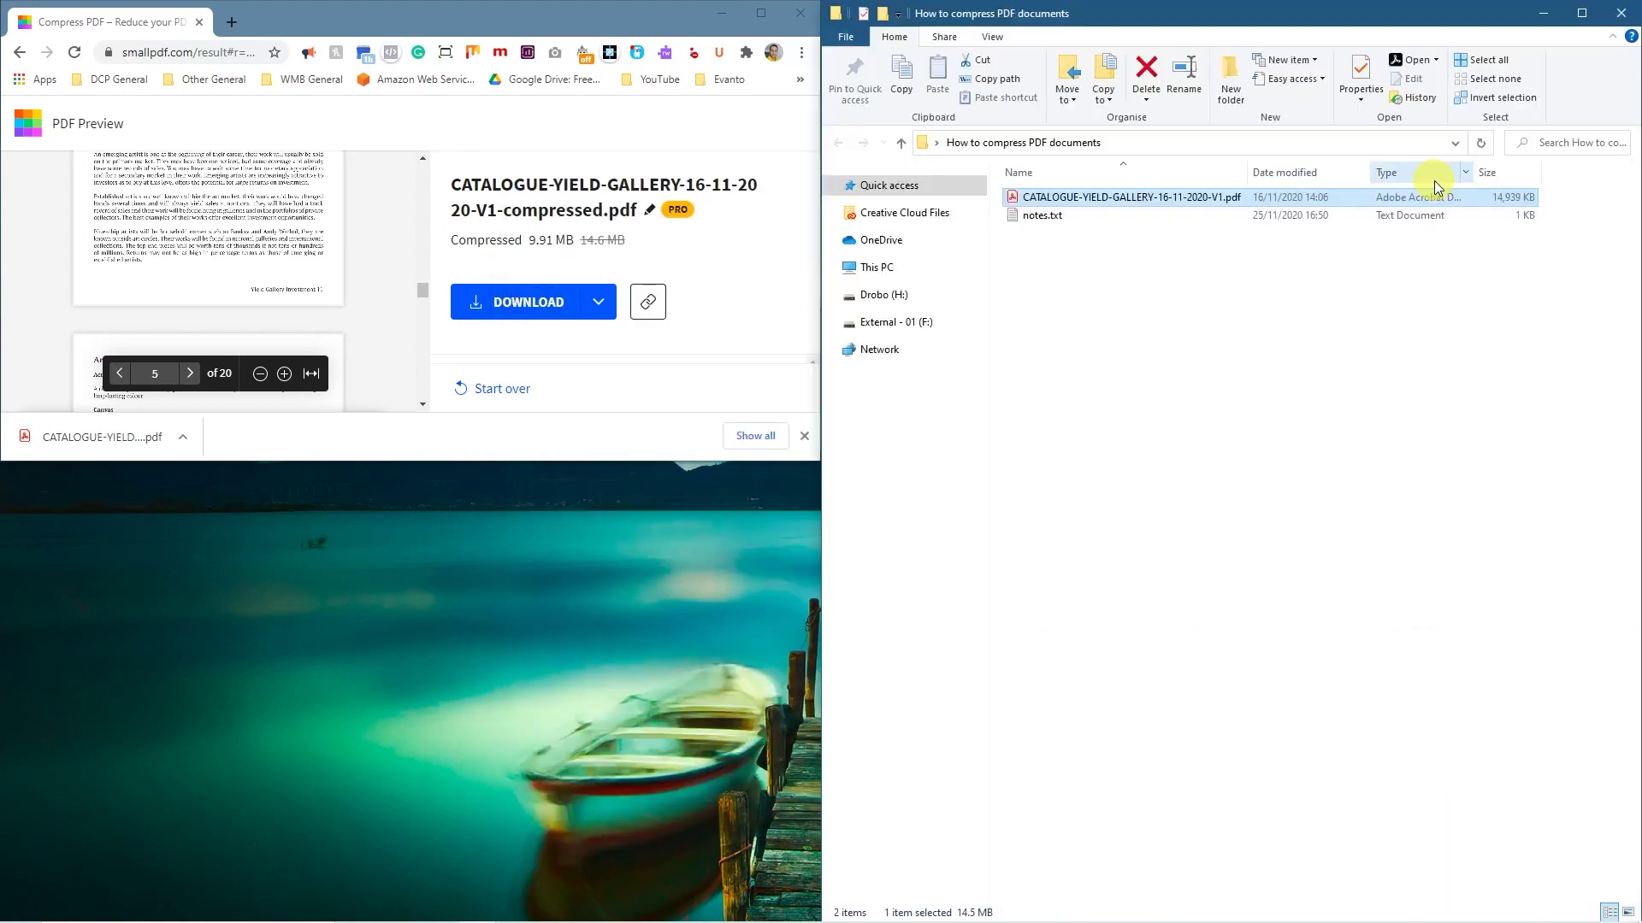
{"action": "left_click", "coordinate": [1049, 425]}
{"action": "left_click_drag", "start_coordinate": [103, 451], "coordinate": [1191, 370]}
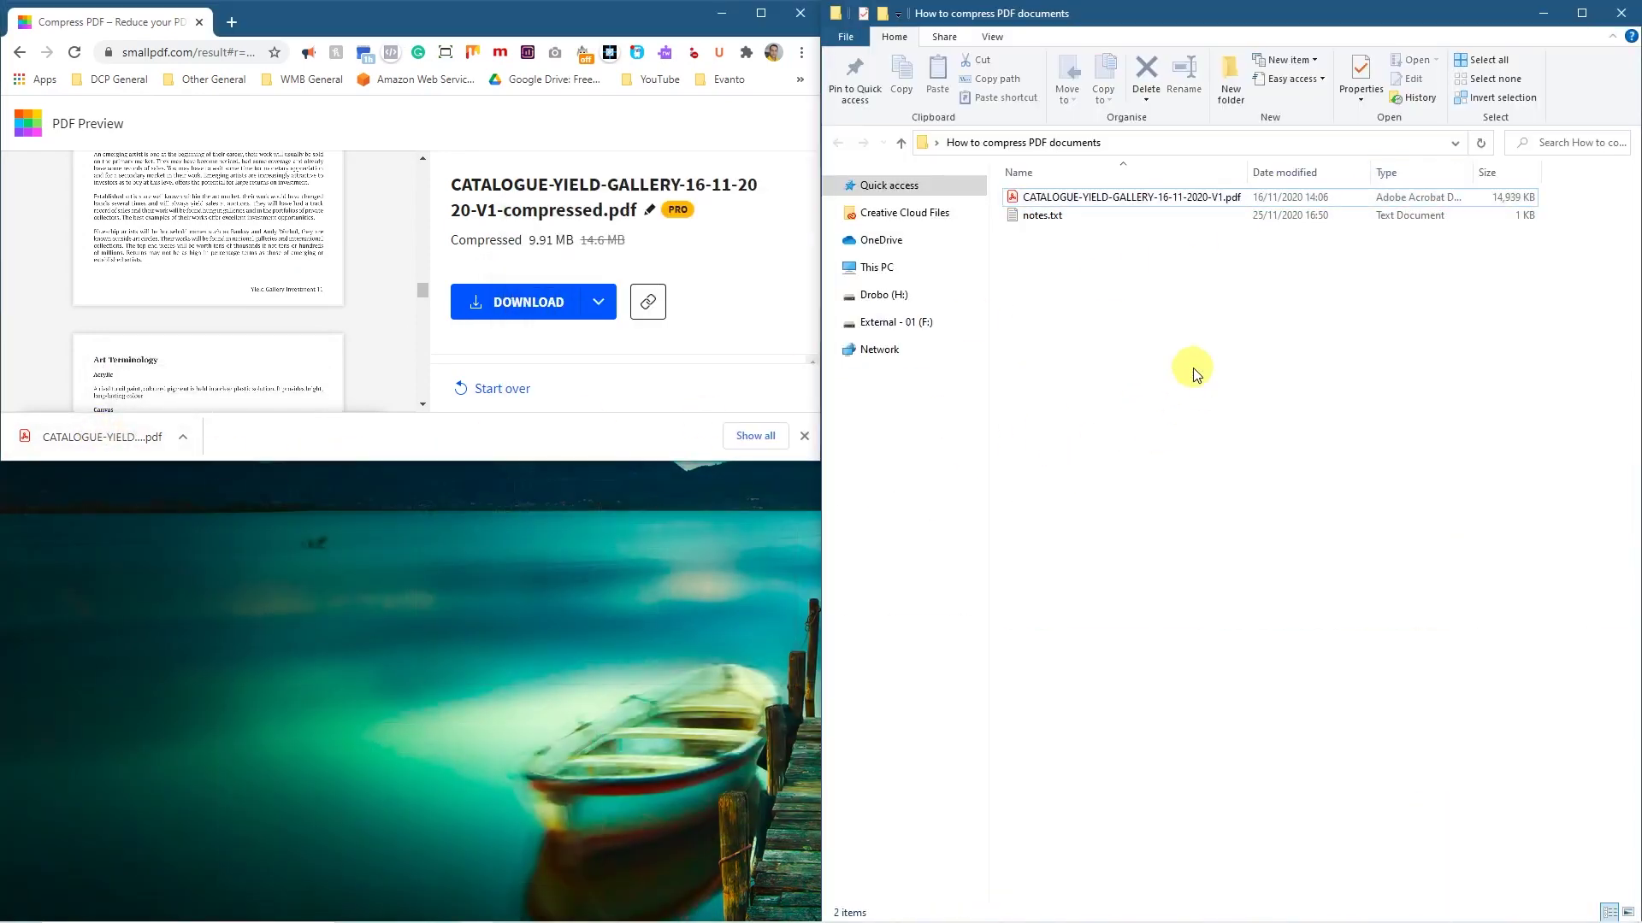
{"action": "double_click", "coordinate": [1246, 172]}
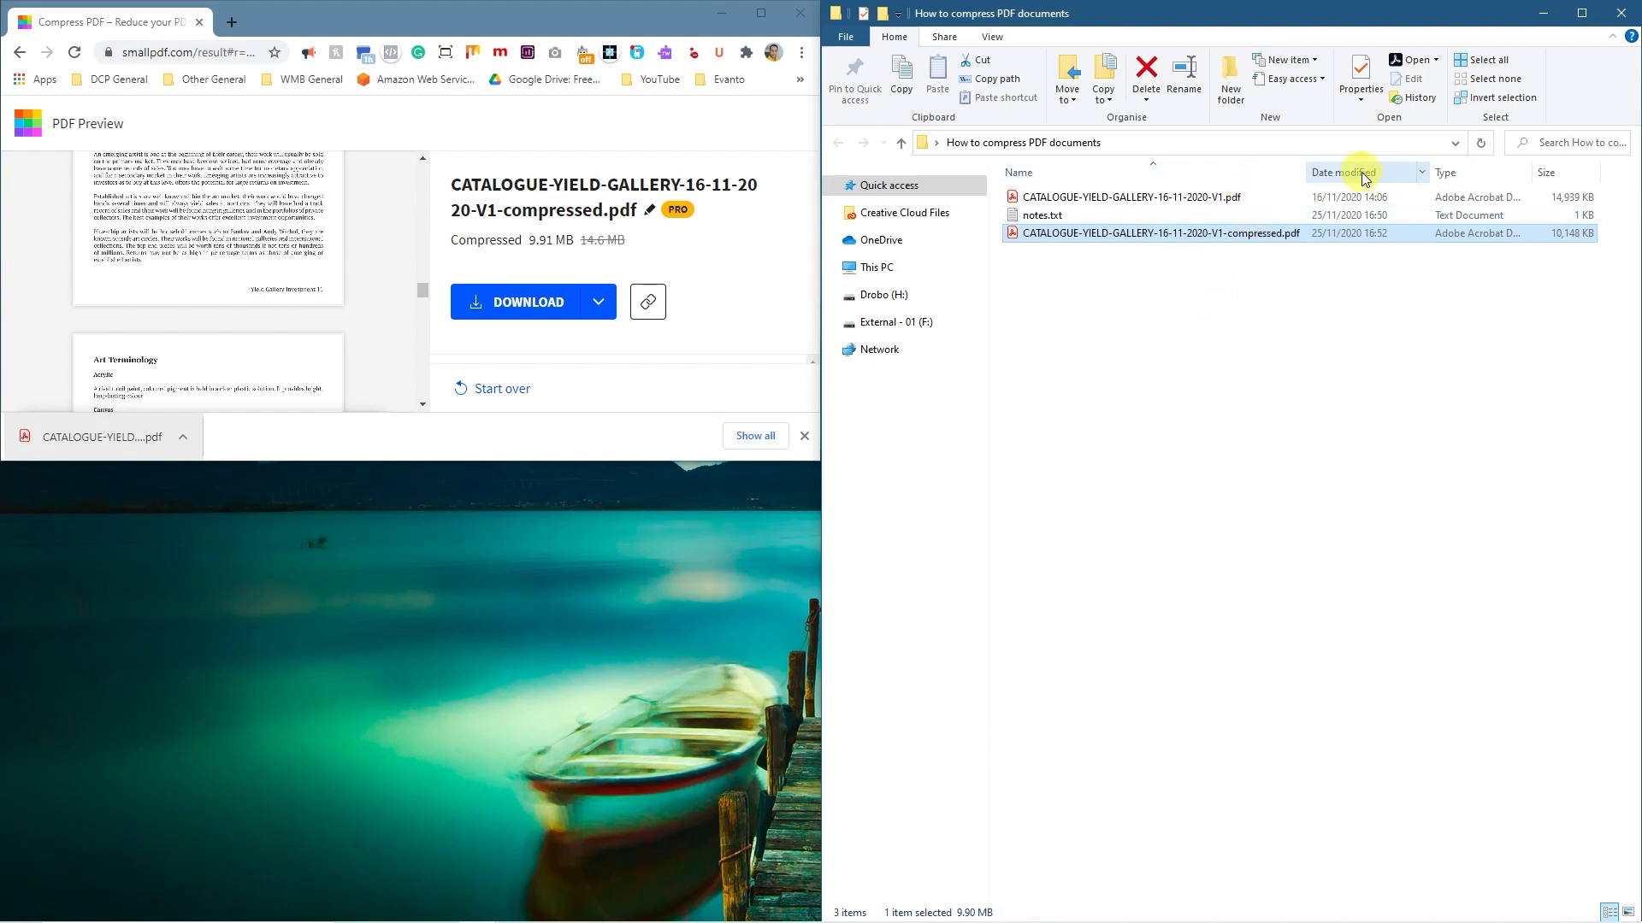
{"action": "left_click", "coordinate": [1180, 171]}
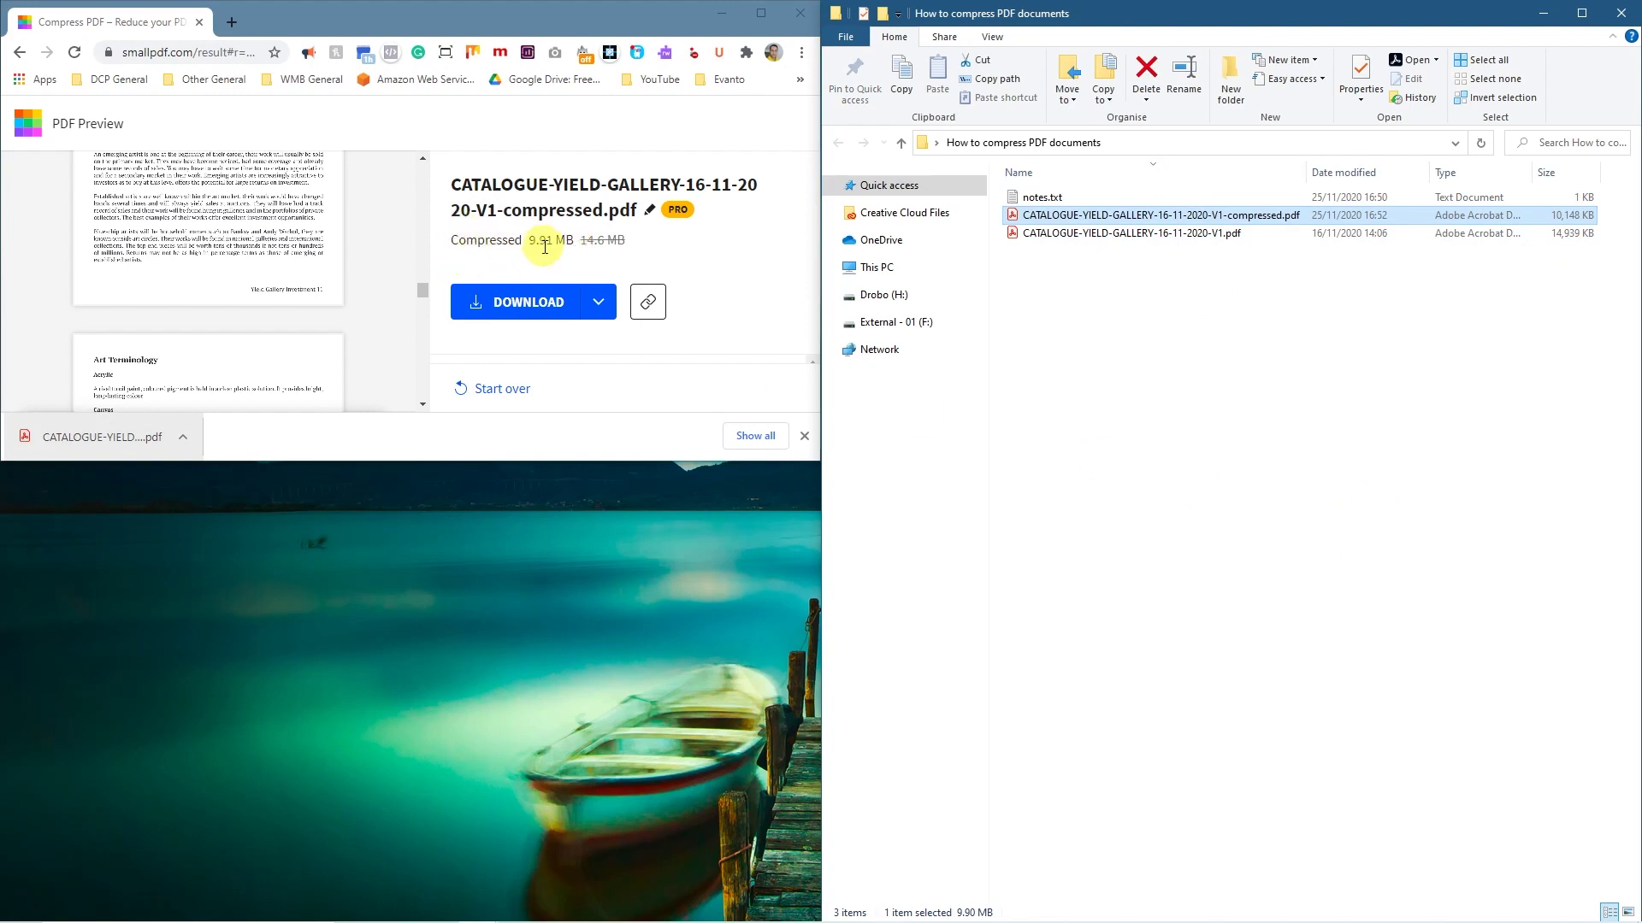
Compare the 10,148 KB copy with the 14,939 KB original and open the compressed PDF.
{"action": "left_click_drag", "start_coordinate": [536, 243], "coordinate": [564, 242]}
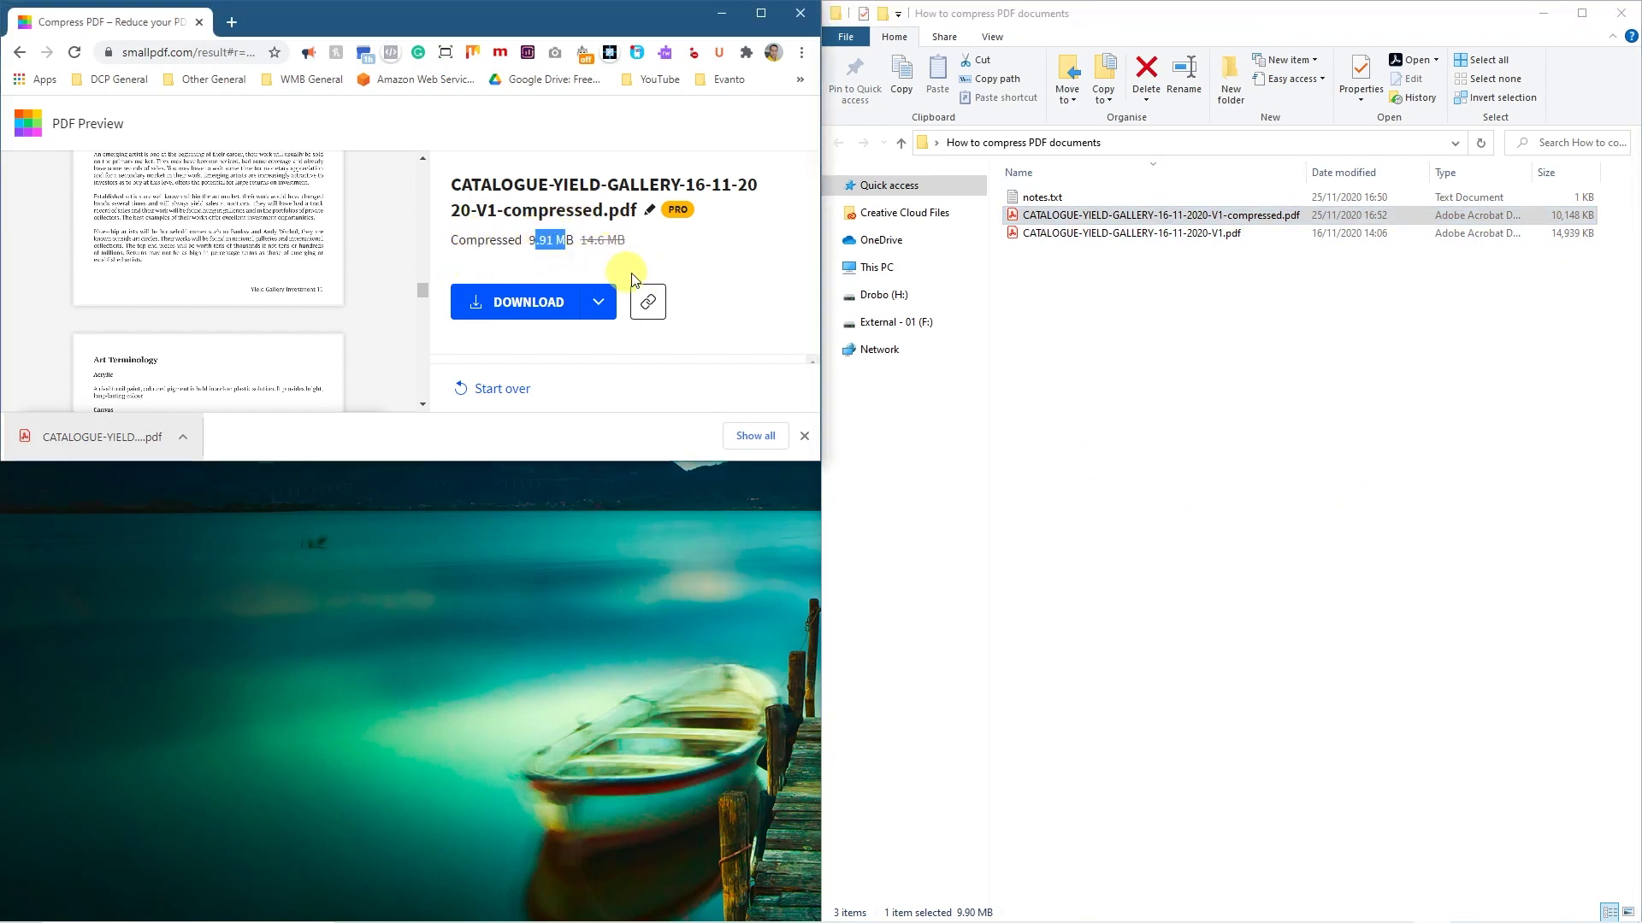
{"action": "left_click", "coordinate": [803, 437]}
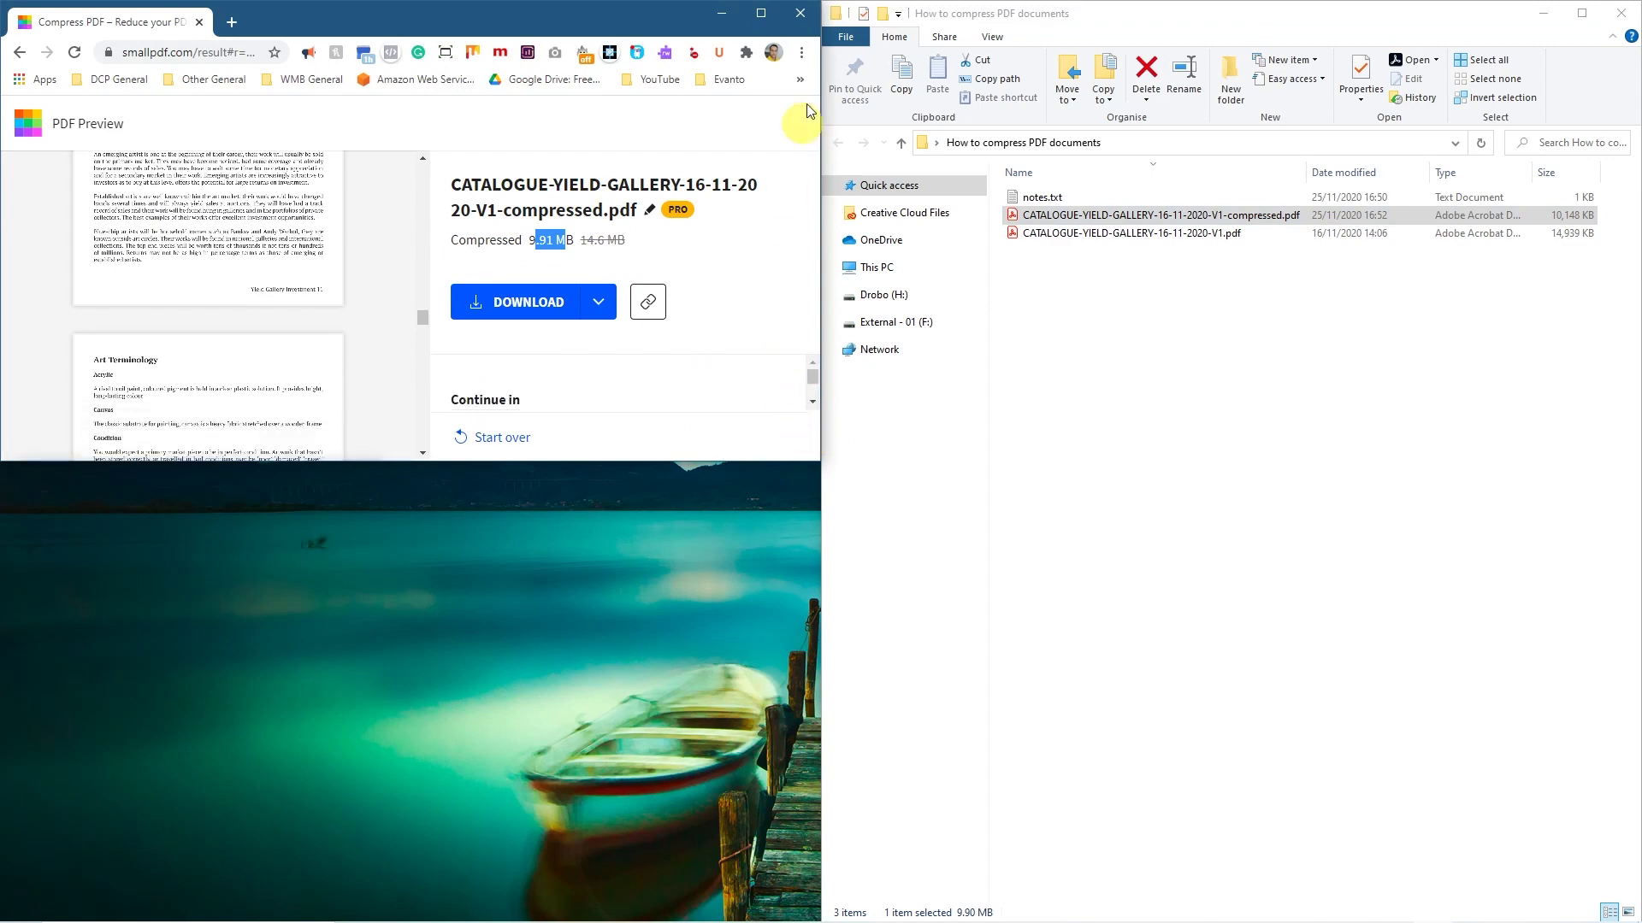
{"action": "left_click", "coordinate": [721, 13]}
{"action": "left_click", "coordinate": [1180, 368]}
{"action": "left_click", "coordinate": [1565, 235]}
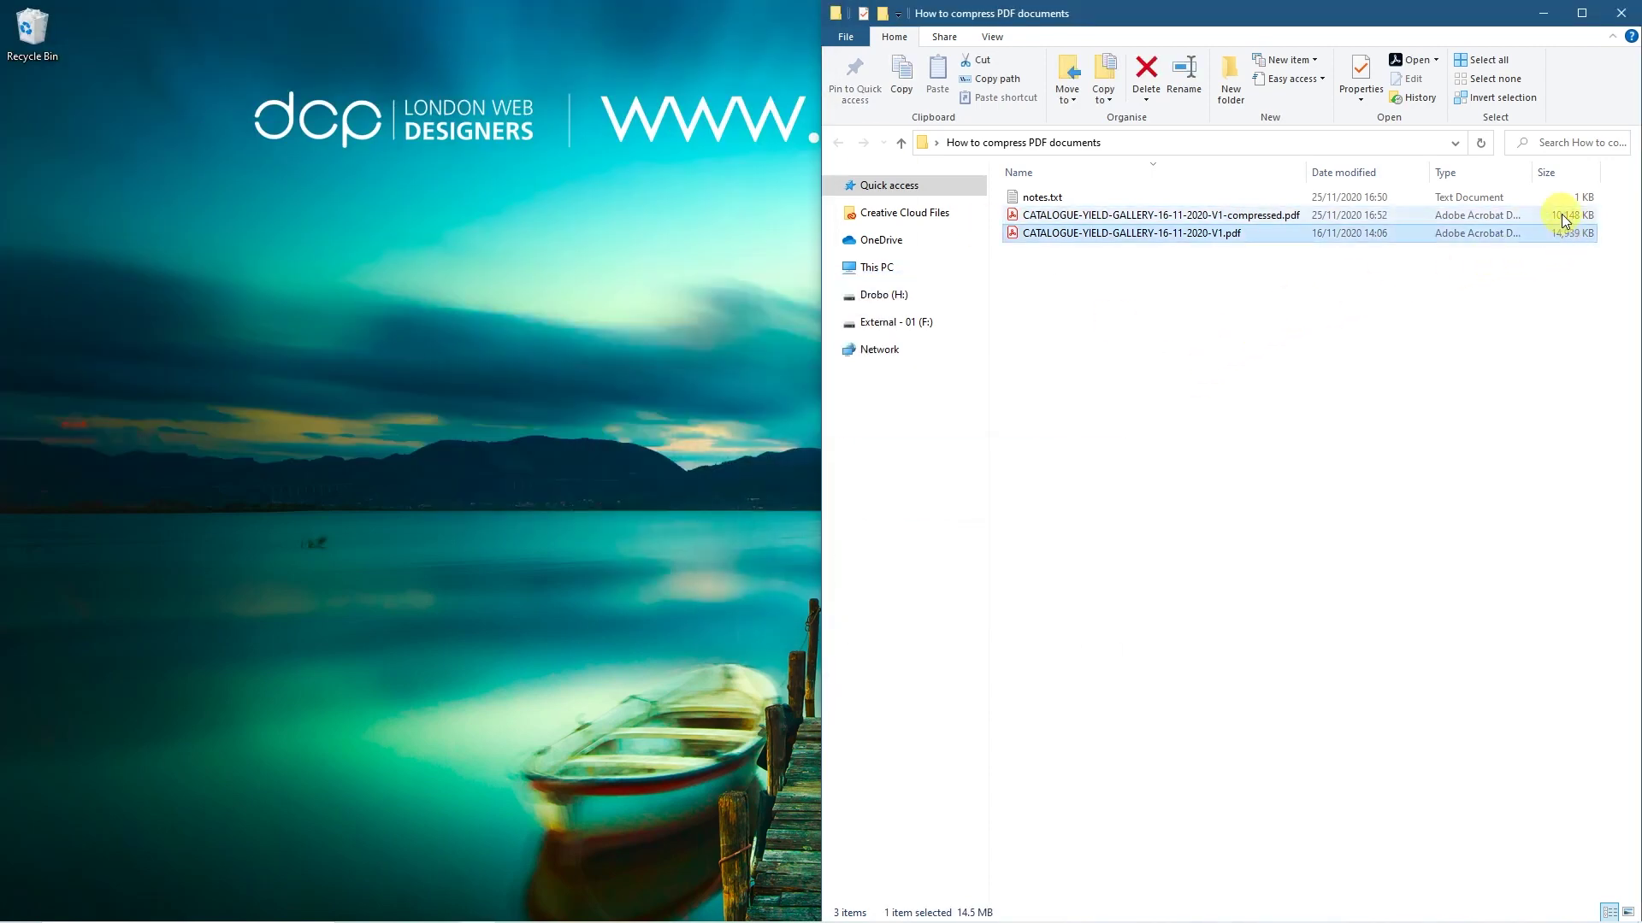
{"action": "double_click", "coordinate": [1091, 215]}
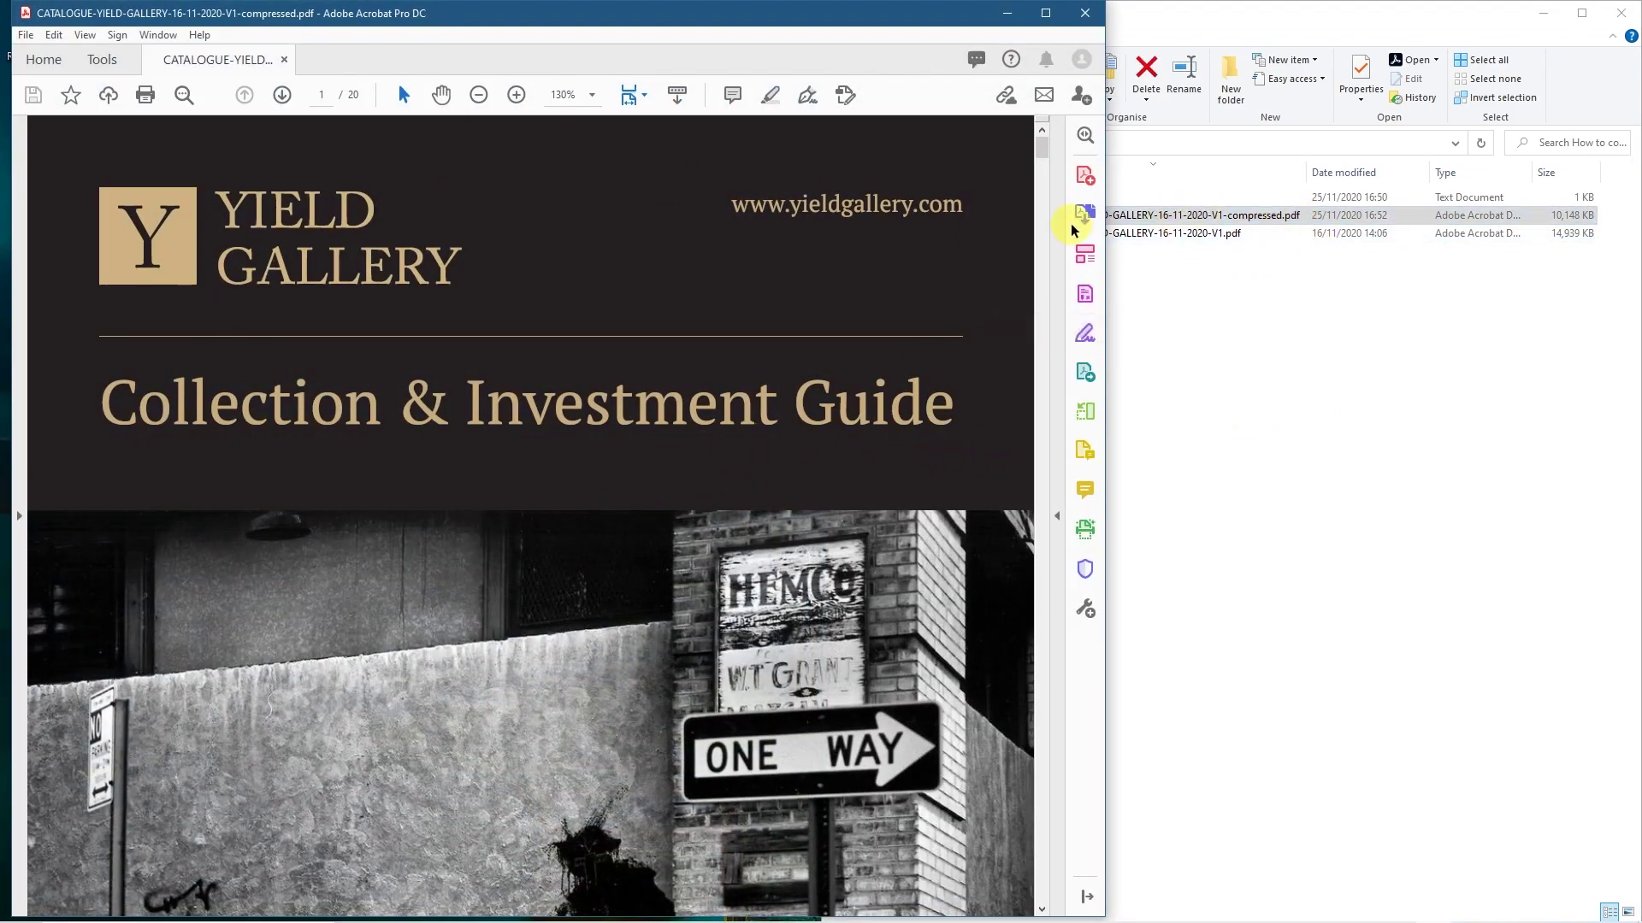
Scroll through the compressed catalogue's opening pages in Acrobat, then close it.
{"action": "scroll", "coordinate": [812, 513], "scroll_direction": "down", "scroll_amount": 5}
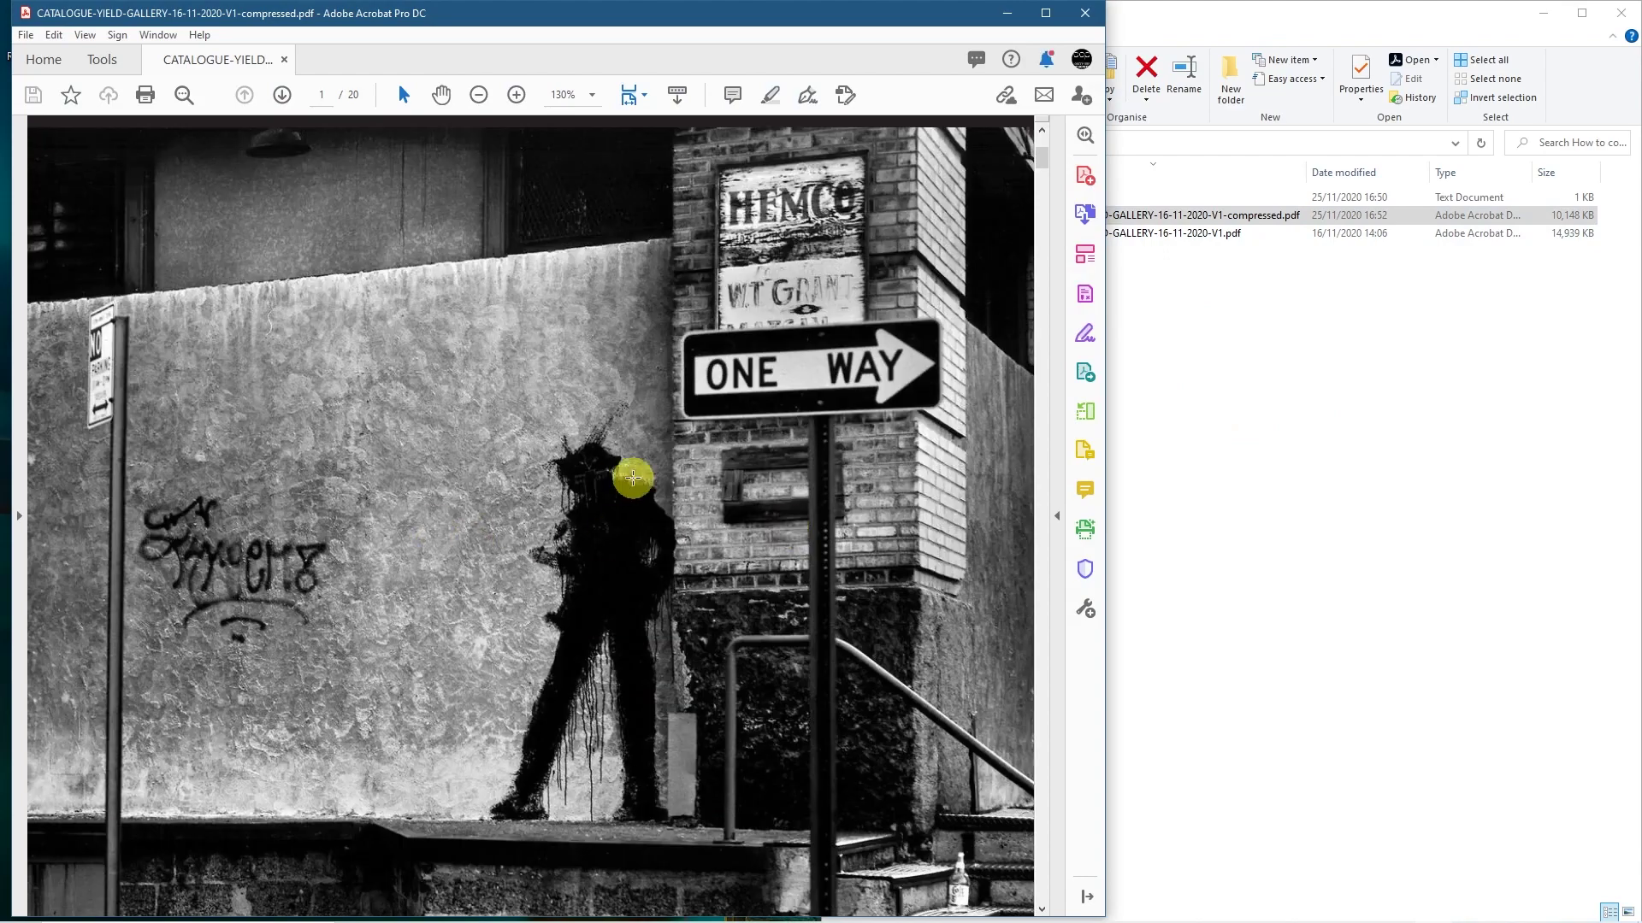
{"action": "scroll", "coordinate": [560, 620], "scroll_direction": "down", "scroll_amount": 5}
{"action": "scroll", "coordinate": [563, 627], "scroll_direction": "down", "scroll_amount": 10}
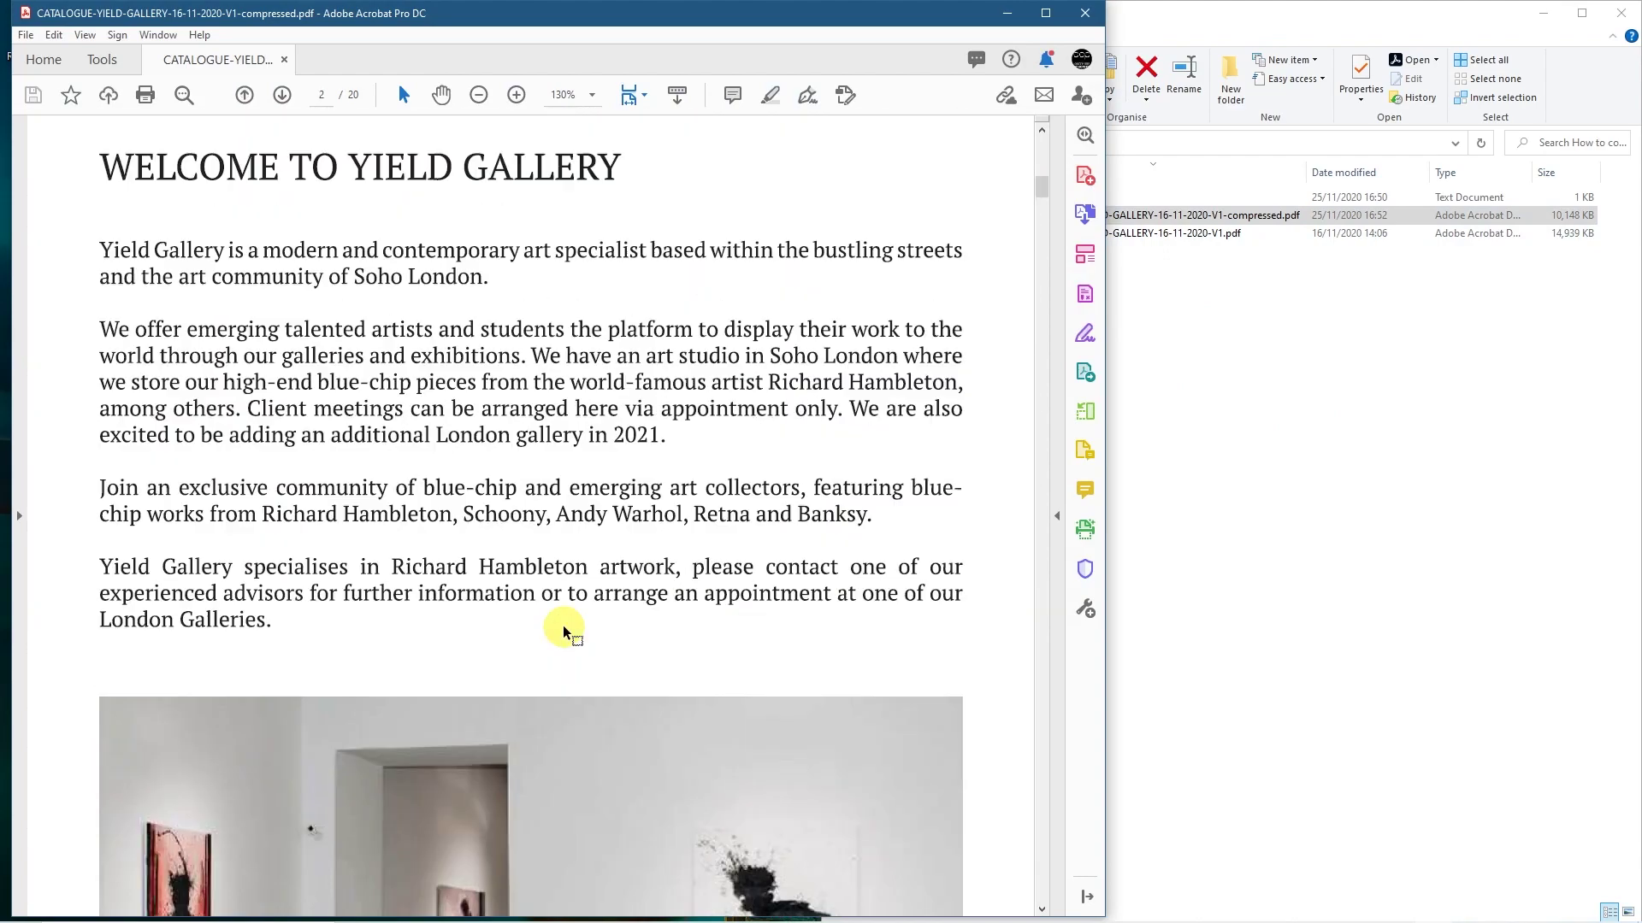
{"action": "scroll", "coordinate": [584, 550], "scroll_direction": "down", "scroll_amount": 5}
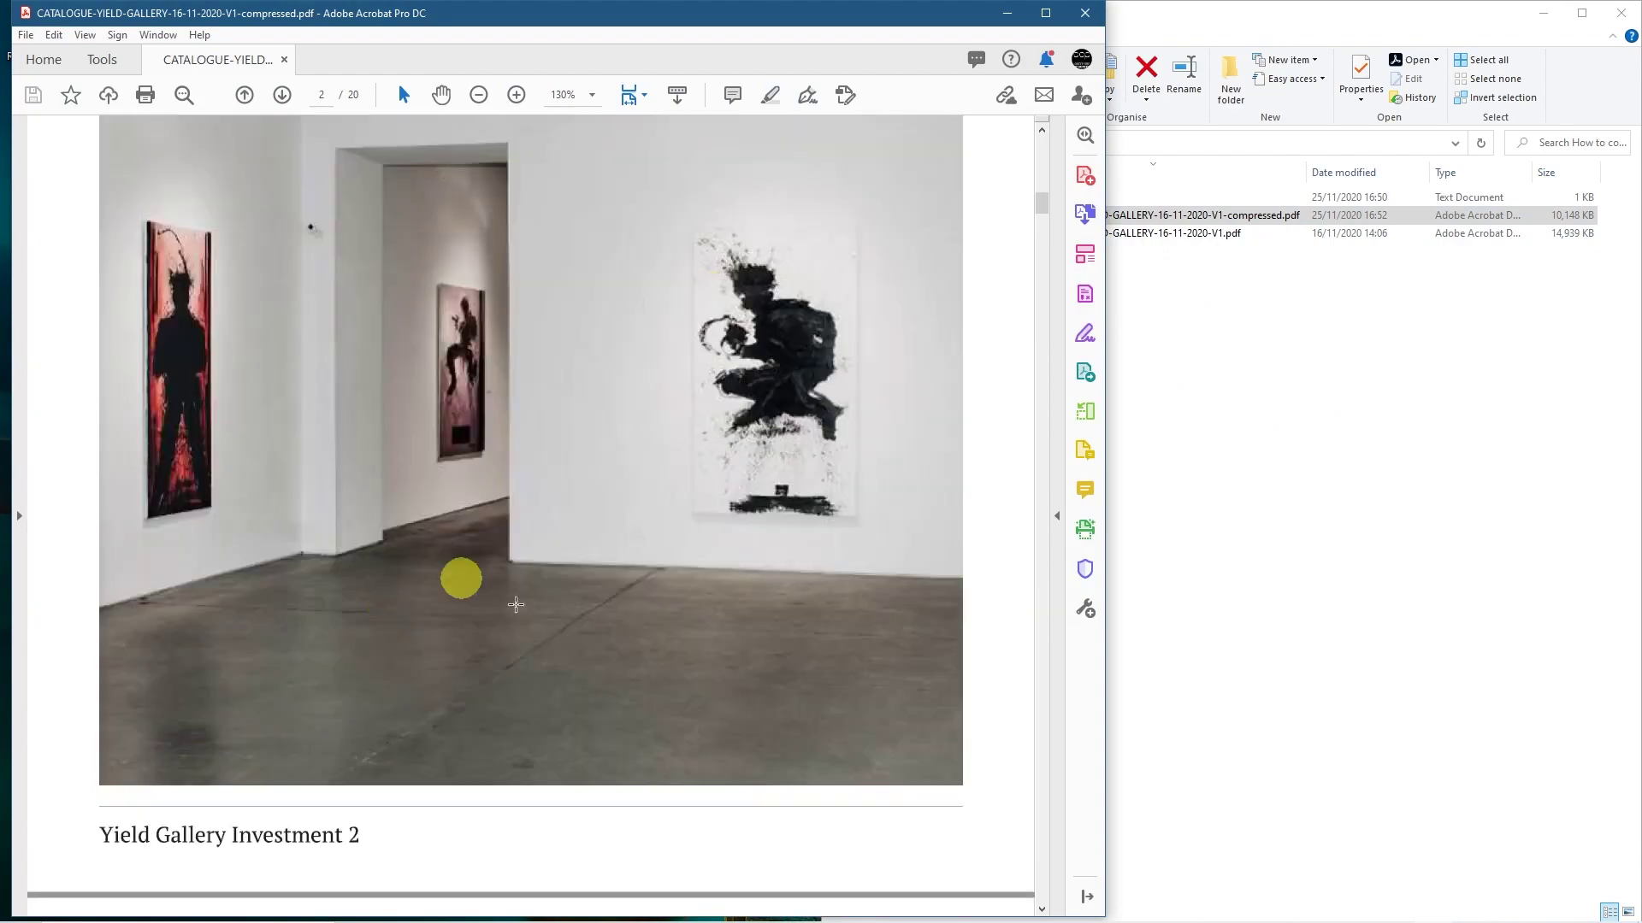
{"action": "scroll", "coordinate": [513, 575], "scroll_direction": "down", "scroll_amount": 10}
{"action": "scroll", "coordinate": [630, 543], "scroll_direction": "down", "scroll_amount": 8}
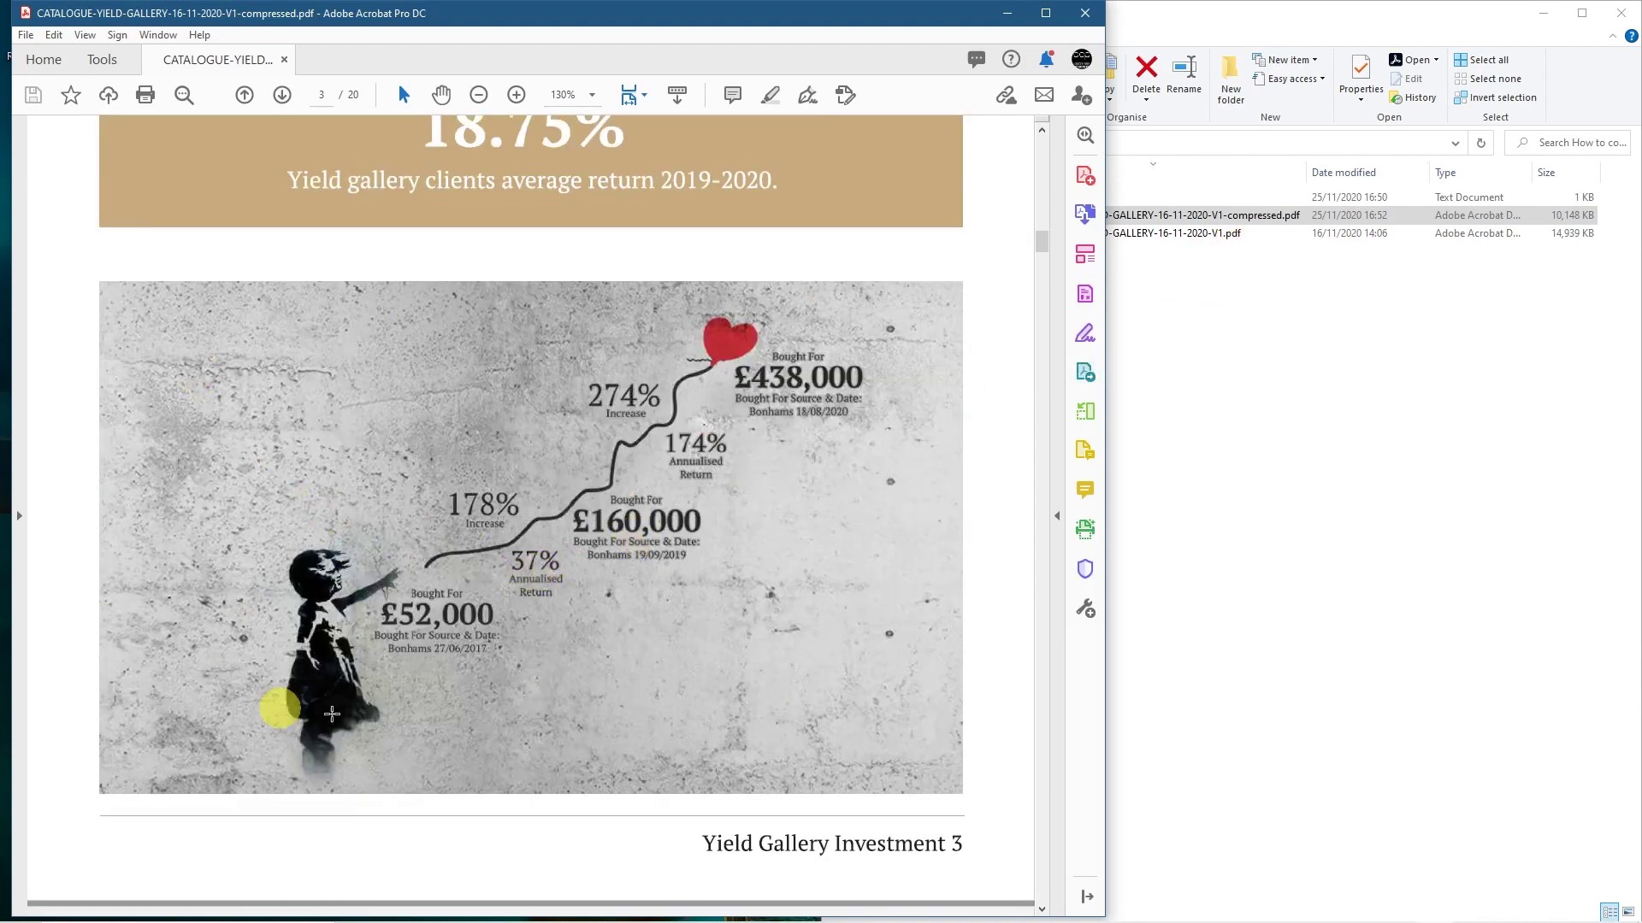
{"action": "scroll", "coordinate": [543, 633], "scroll_direction": "down", "scroll_amount": 5}
{"action": "scroll", "coordinate": [542, 633], "scroll_direction": "down", "scroll_amount": 5}
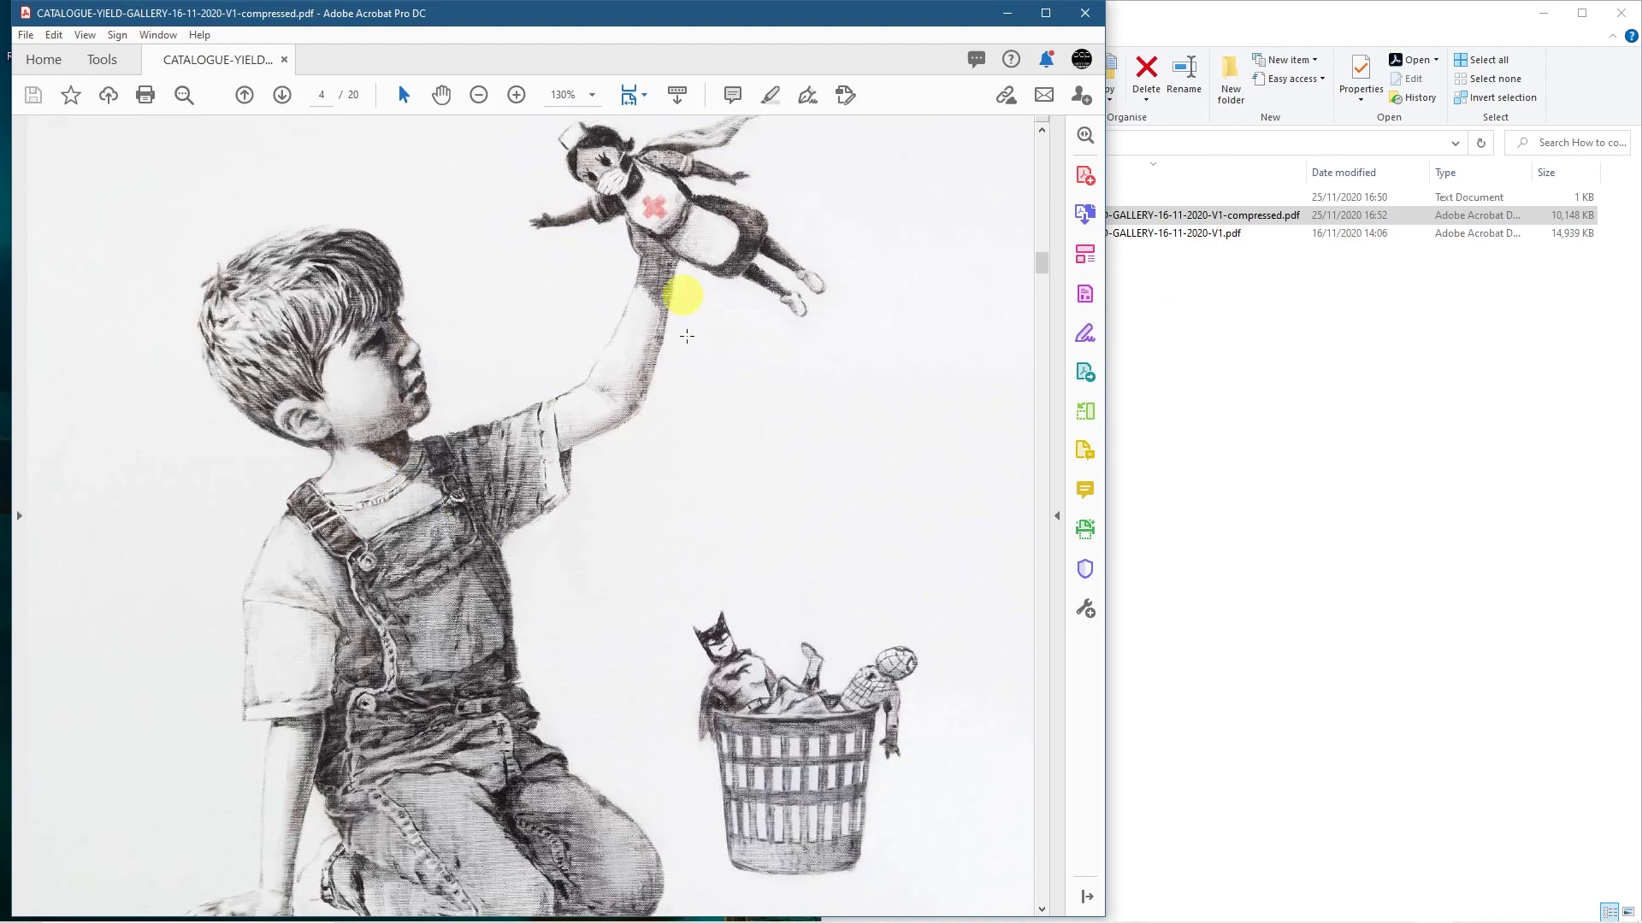
{"action": "scroll", "coordinate": [683, 295], "scroll_direction": "down", "scroll_amount": 5}
{"action": "left_click", "coordinate": [1079, 13]}
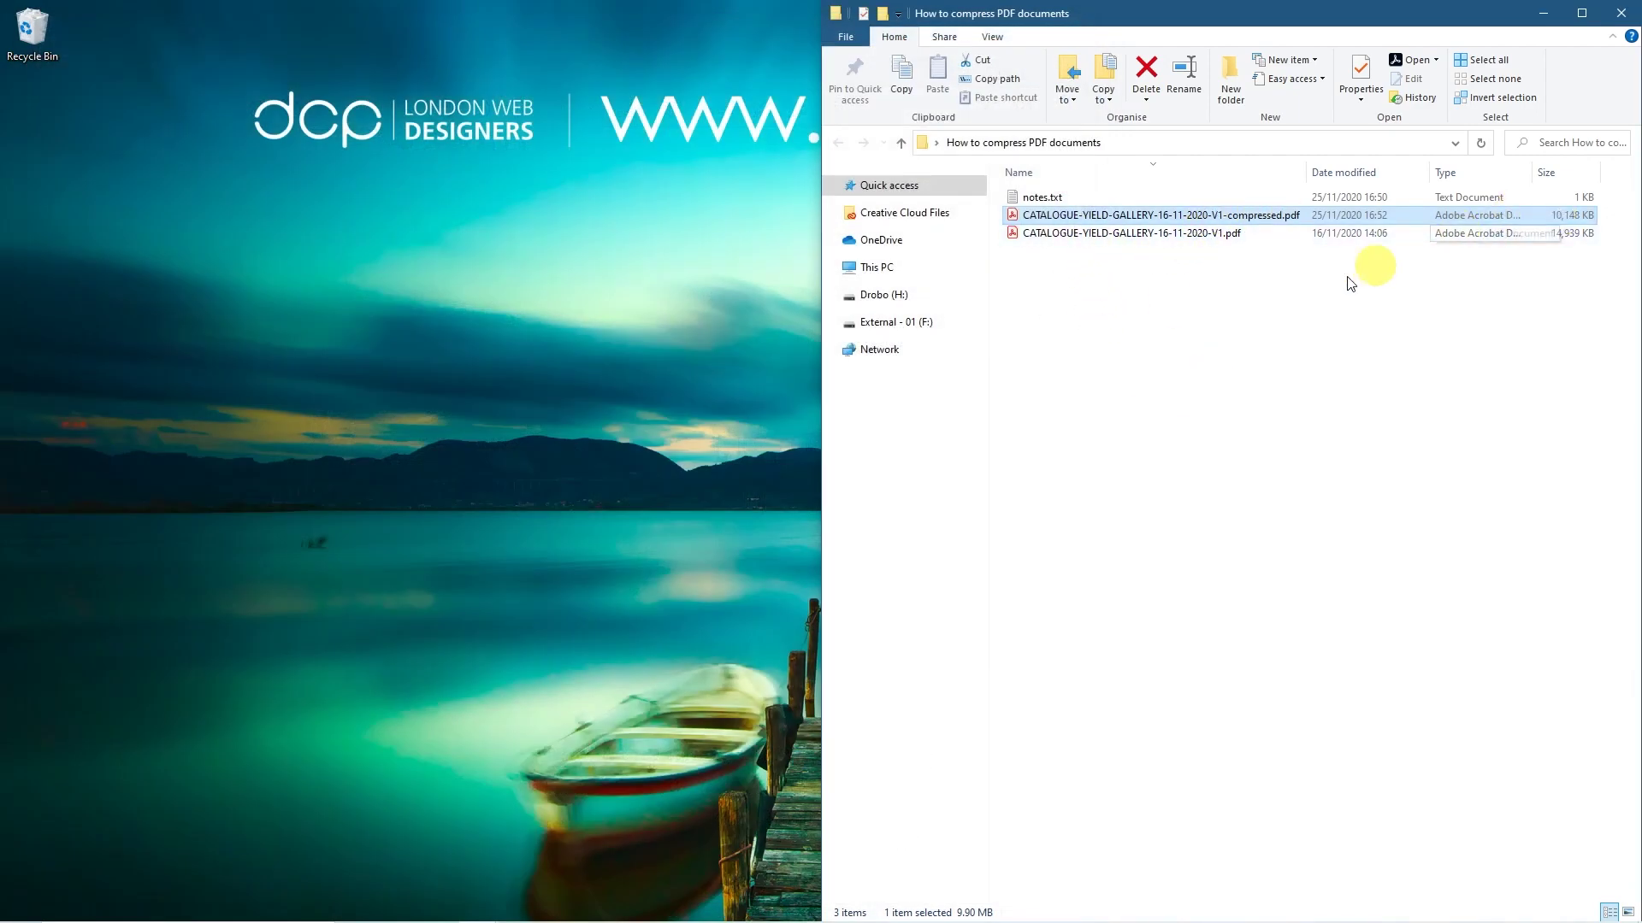
{"action": "left_click", "coordinate": [1167, 295]}
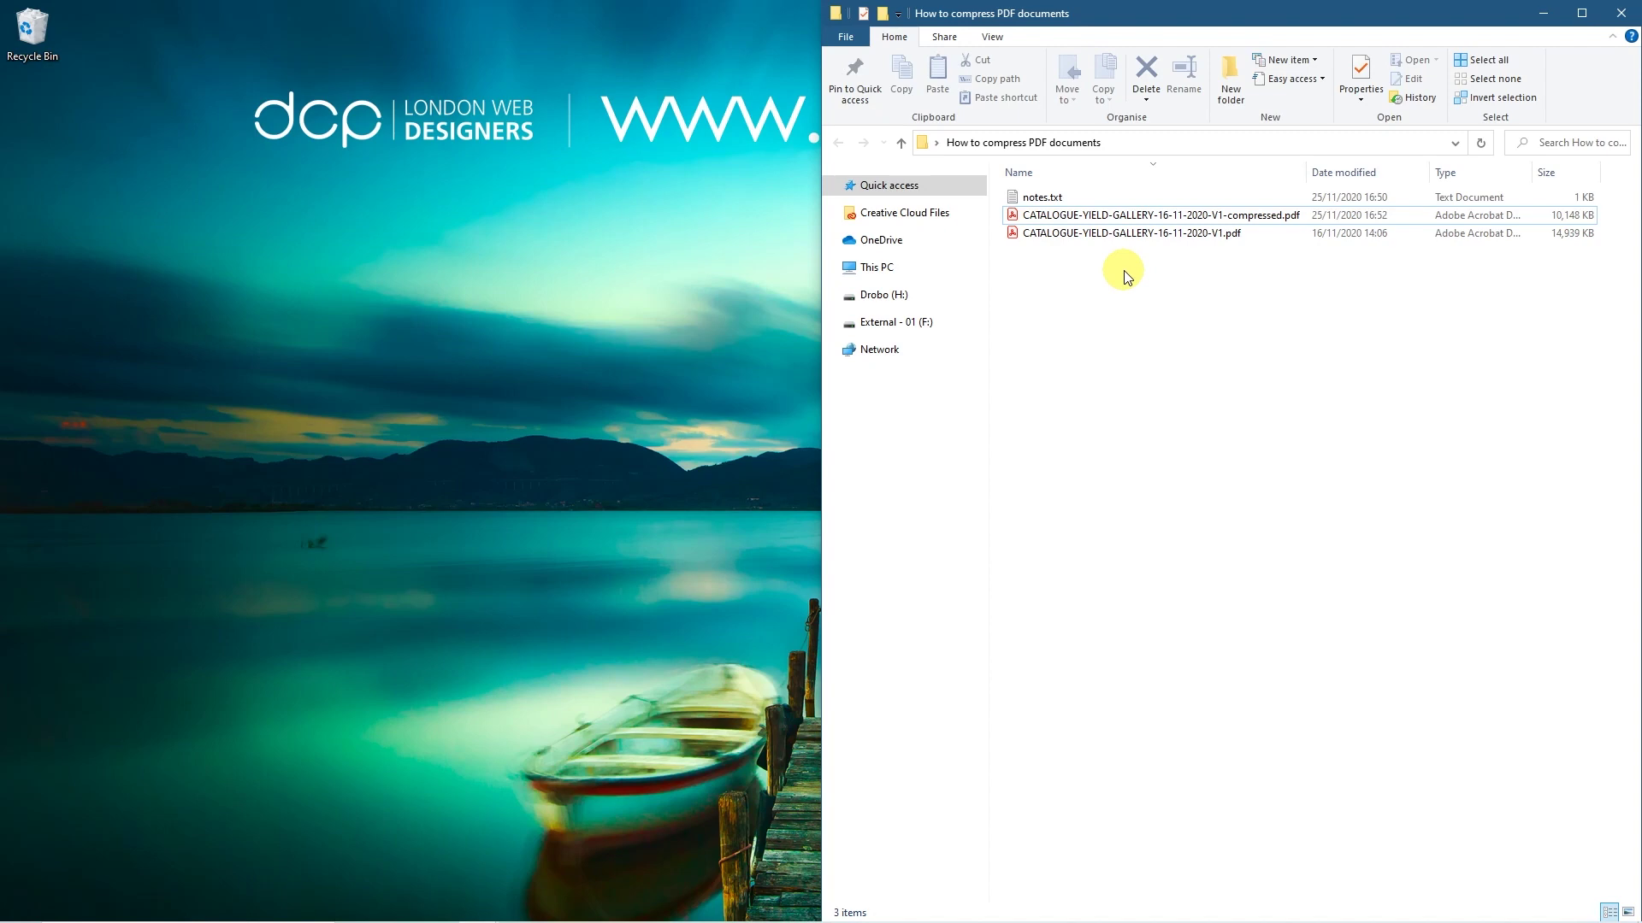
{"action": "double_click", "coordinate": [1191, 221]}
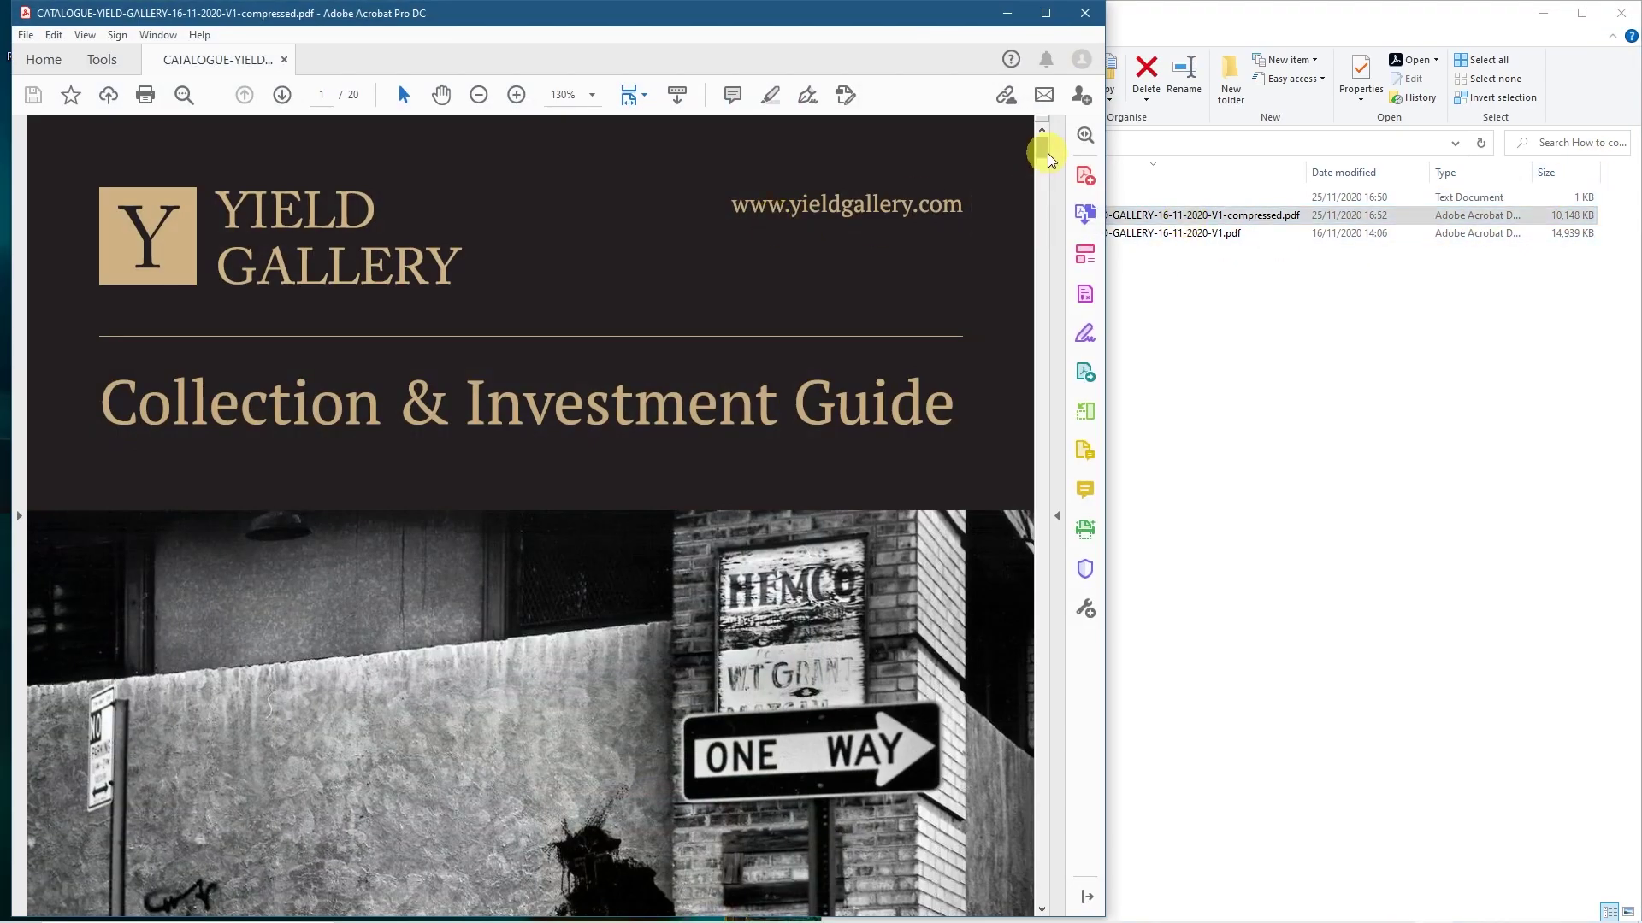
Page the compressed catalogue to page 13, checking the text beside the painting, then close Acrobat.
{"action": "left_click_drag", "start_coordinate": [1041, 152], "coordinate": [1026, 464]}
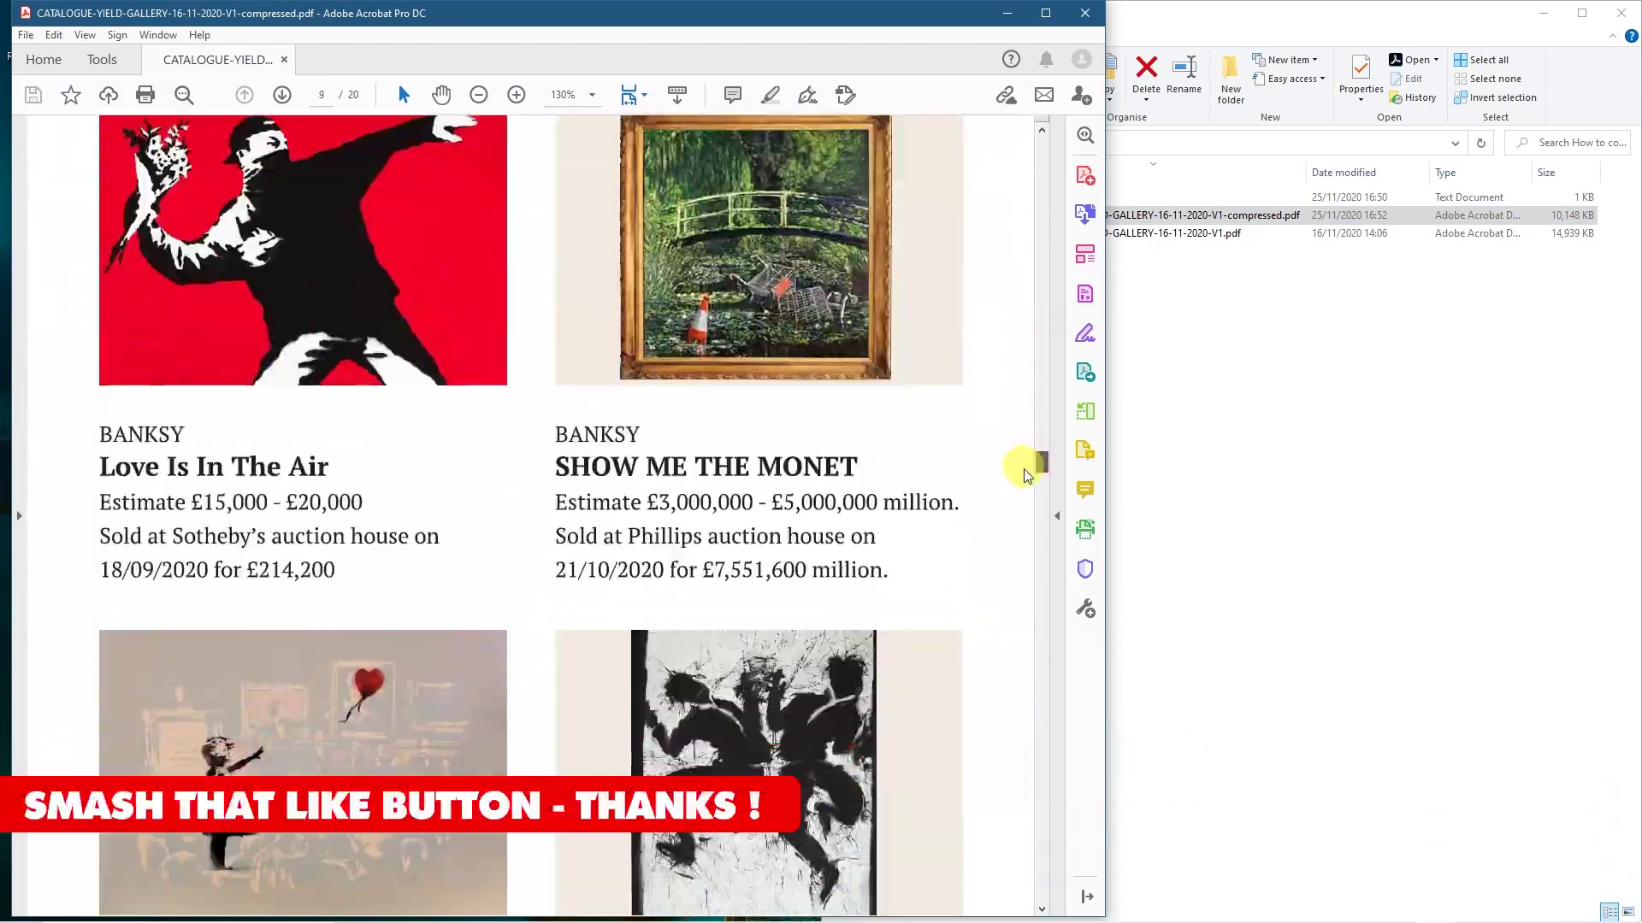
{"action": "left_click_drag", "start_coordinate": [1027, 475], "coordinate": [1037, 630]}
{"action": "scroll", "coordinate": [362, 320], "scroll_direction": "up", "scroll_amount": 1}
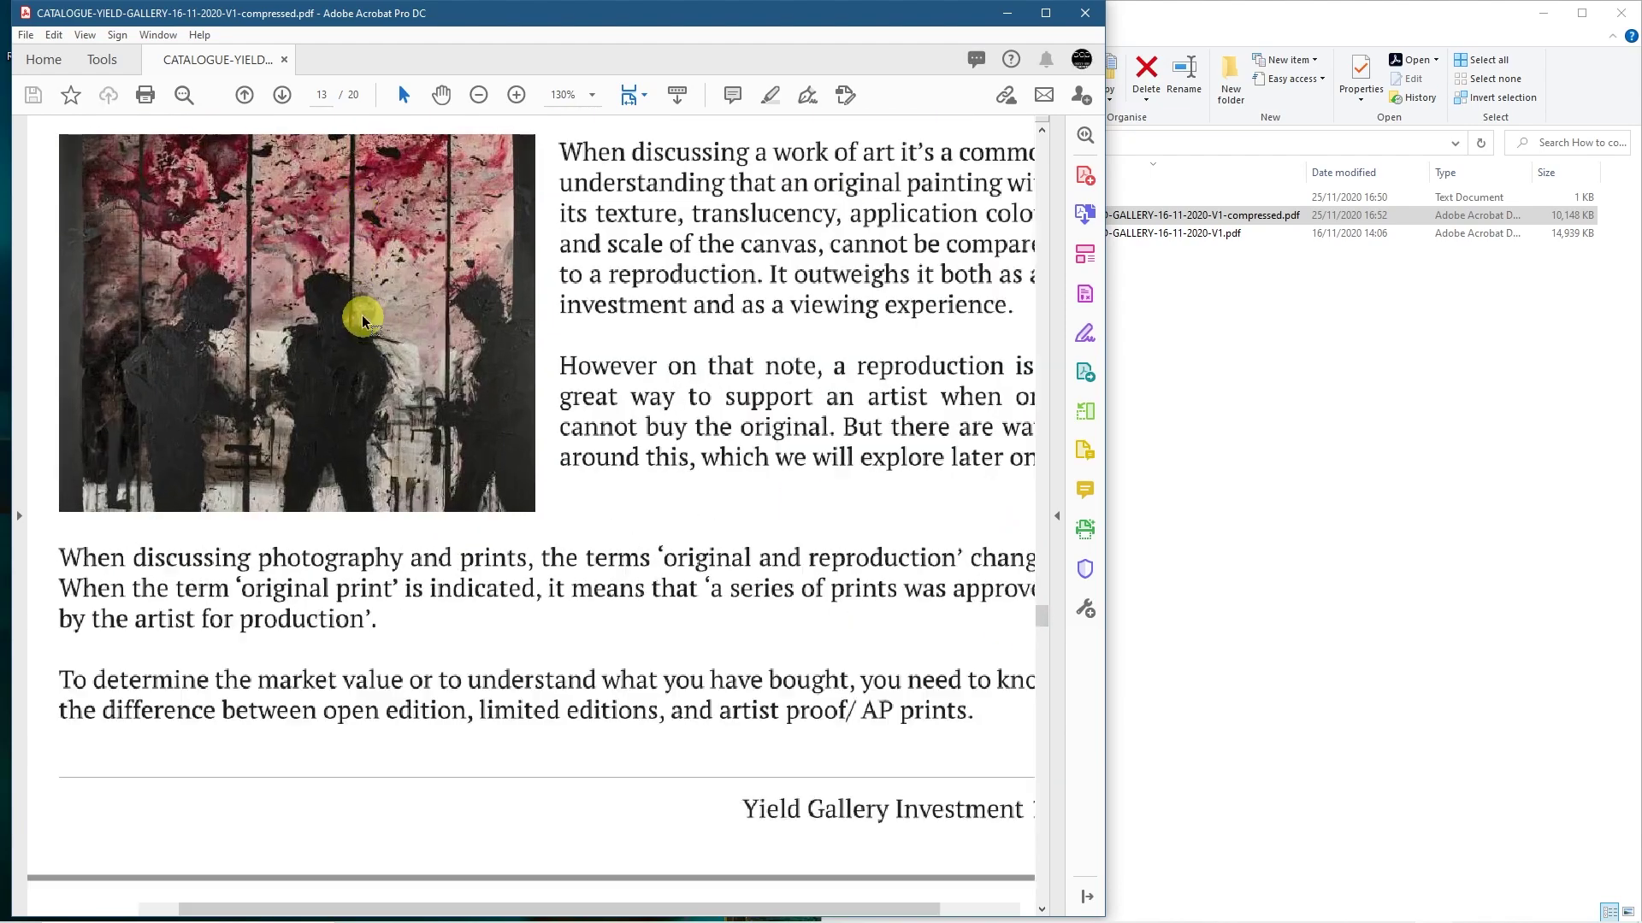
{"action": "scroll", "coordinate": [363, 321], "scroll_direction": "up", "scroll_amount": 1}
{"action": "scroll", "coordinate": [363, 321], "scroll_direction": "down", "scroll_amount": 3}
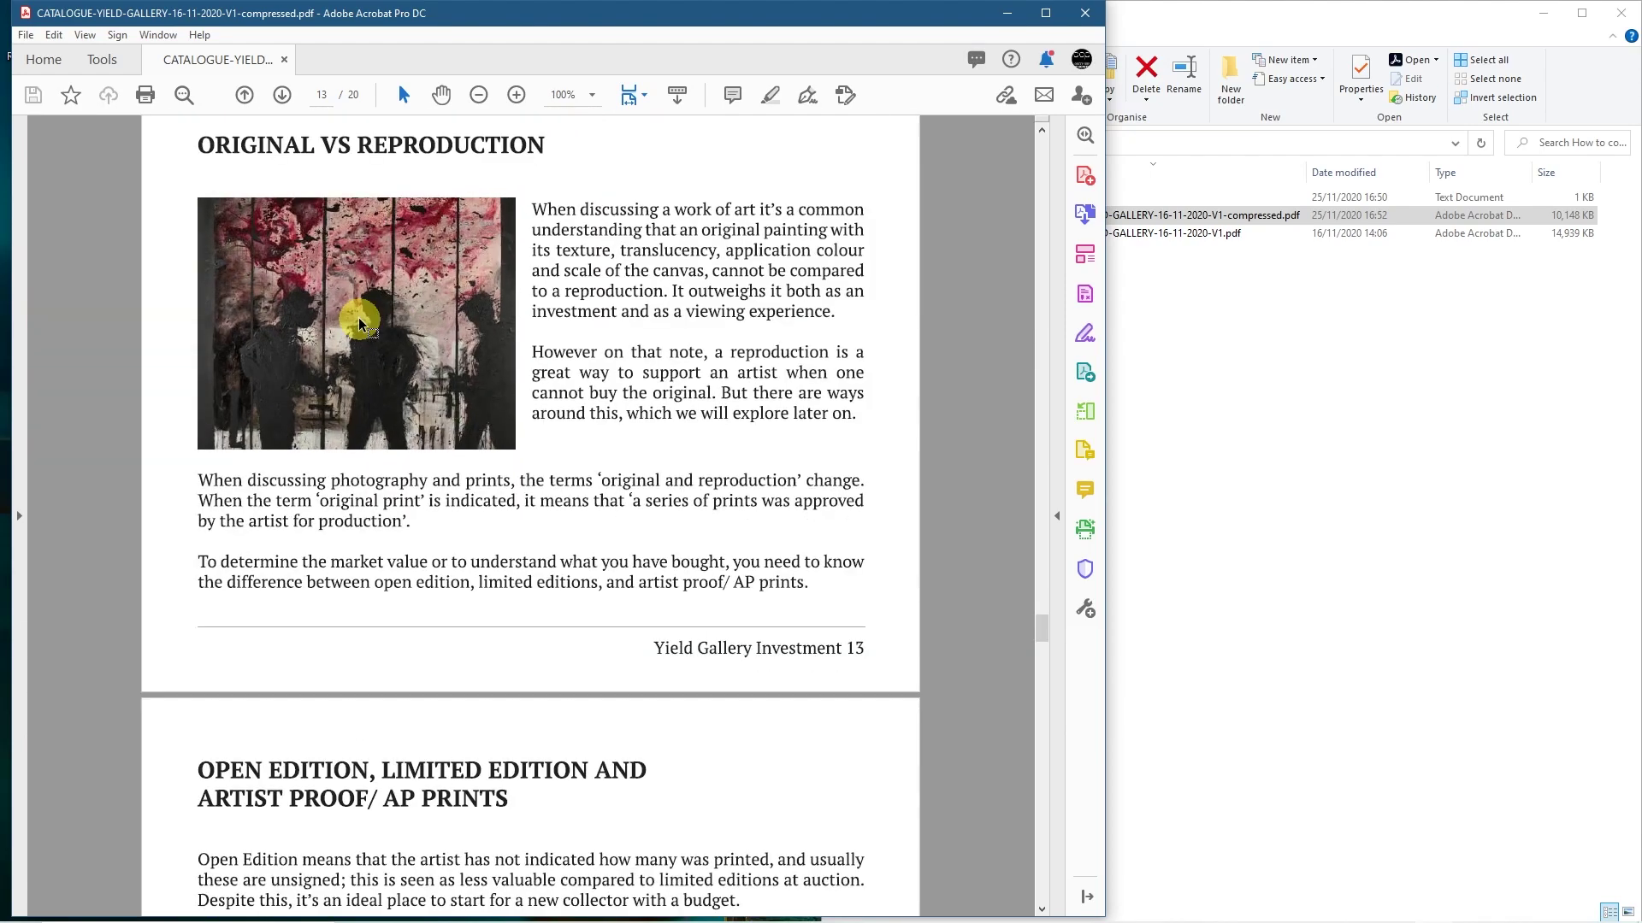
{"action": "left_click_drag", "start_coordinate": [582, 246], "coordinate": [678, 437]}
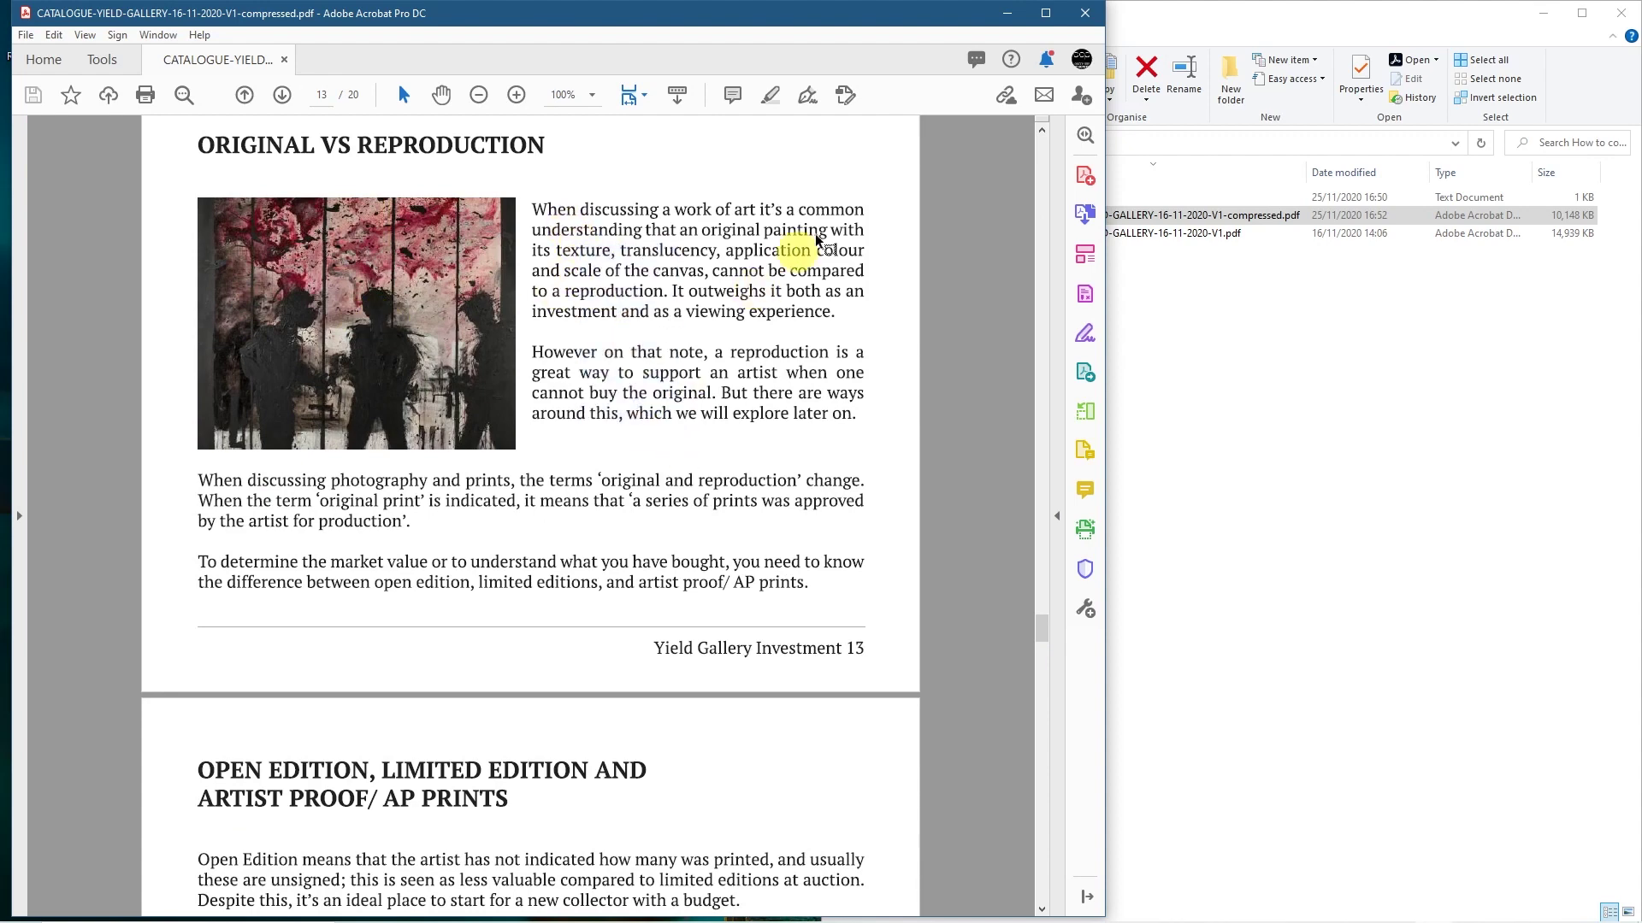
{"action": "left_click", "coordinate": [1081, 12]}
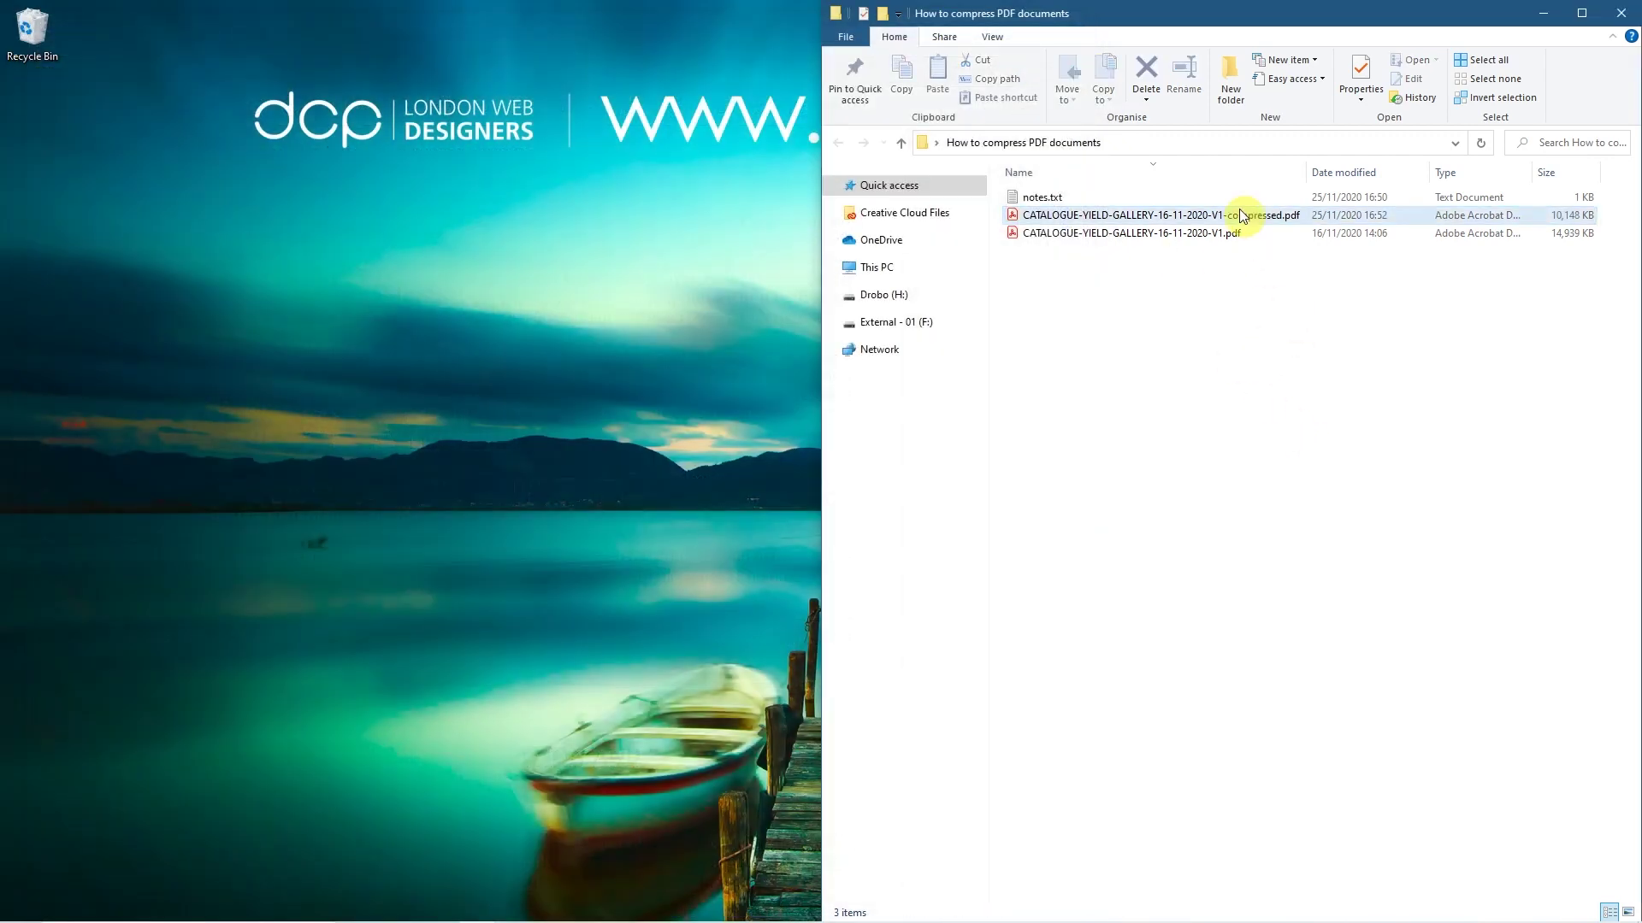